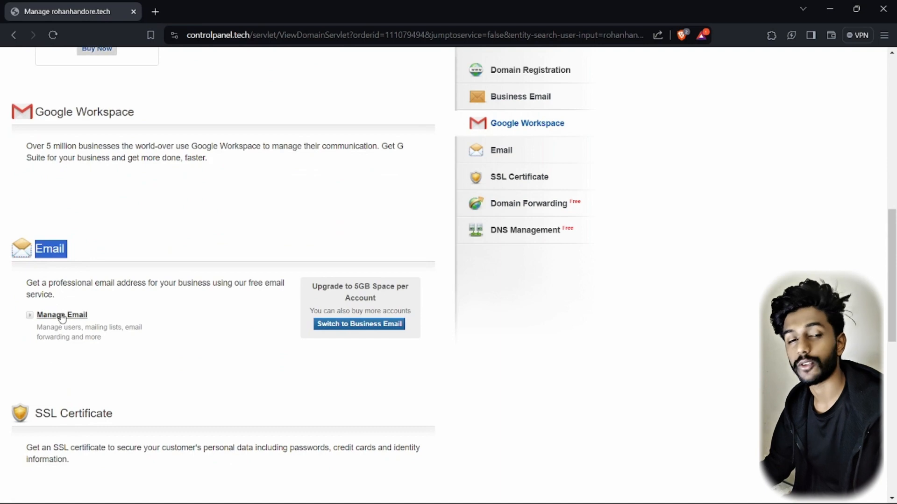
Open the rohanhandore.tech mail dashboard, drag it to the centre, and open a new browser tab
{"action": "left_click", "coordinate": [62, 315]}
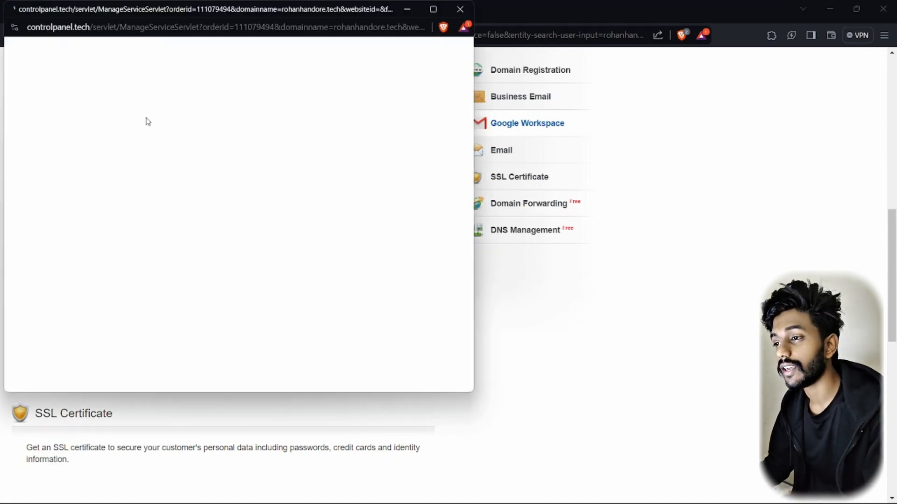
{"action": "left_click_drag", "start_coordinate": [201, 8], "coordinate": [443, 52]}
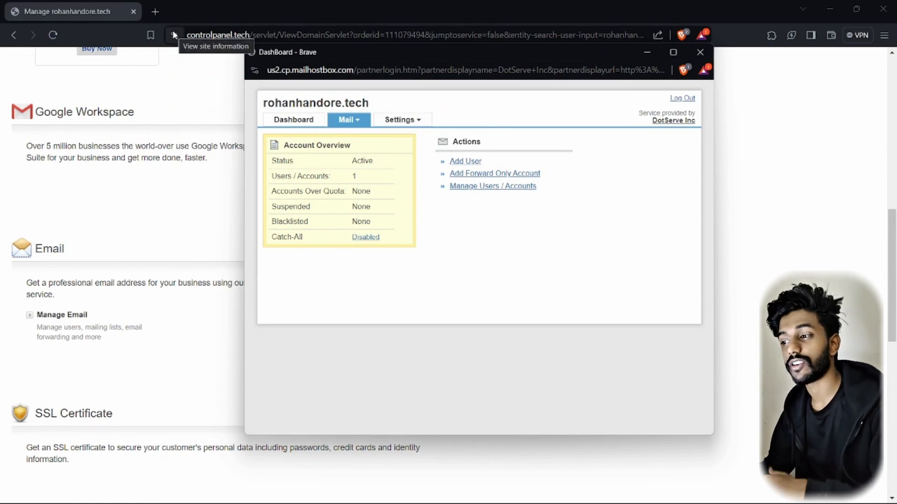
{"action": "left_click_drag", "start_coordinate": [405, 52], "coordinate": [436, 65]}
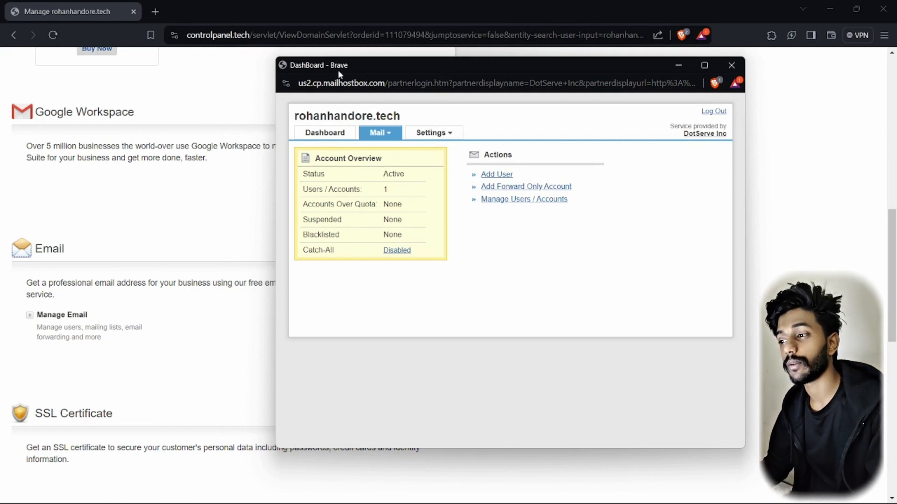
{"action": "left_click", "coordinate": [156, 11]}
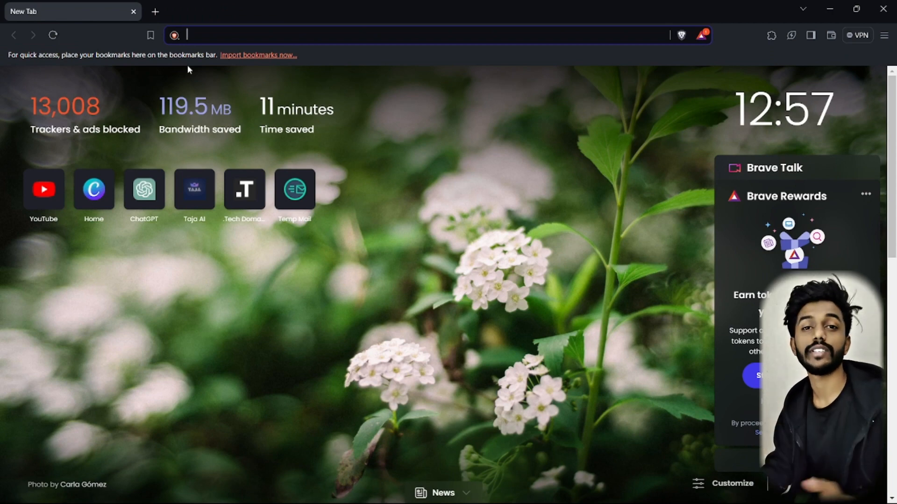
Search 'cloudfare', go to the official Cloudflare site, log in, and open the rohanhandore.tech site
{"action": "type", "text": "cloudfare"}
{"action": "key", "text": "Return"}
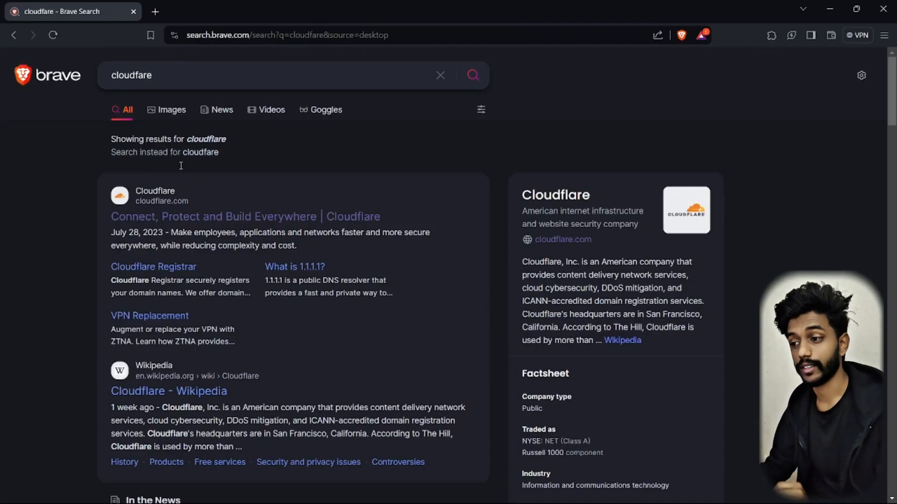
{"action": "left_click", "coordinate": [216, 214]}
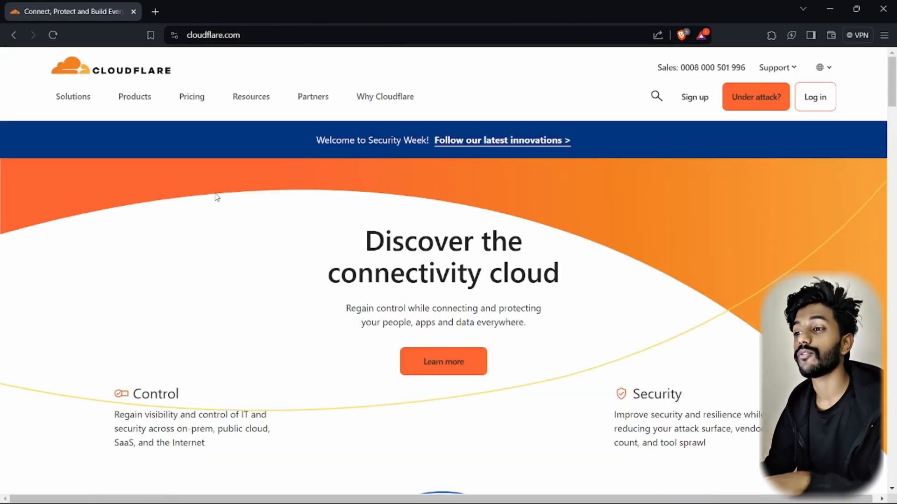
{"action": "left_click", "coordinate": [817, 98]}
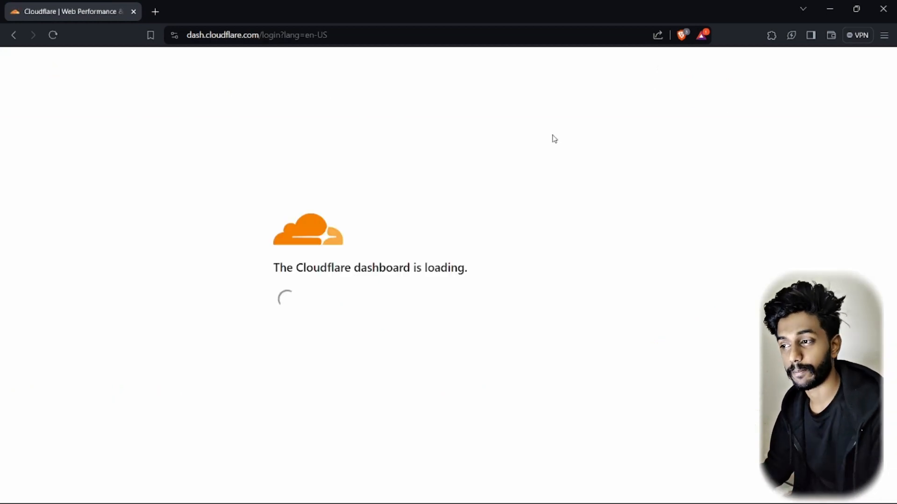
{"action": "left_click", "coordinate": [235, 340]}
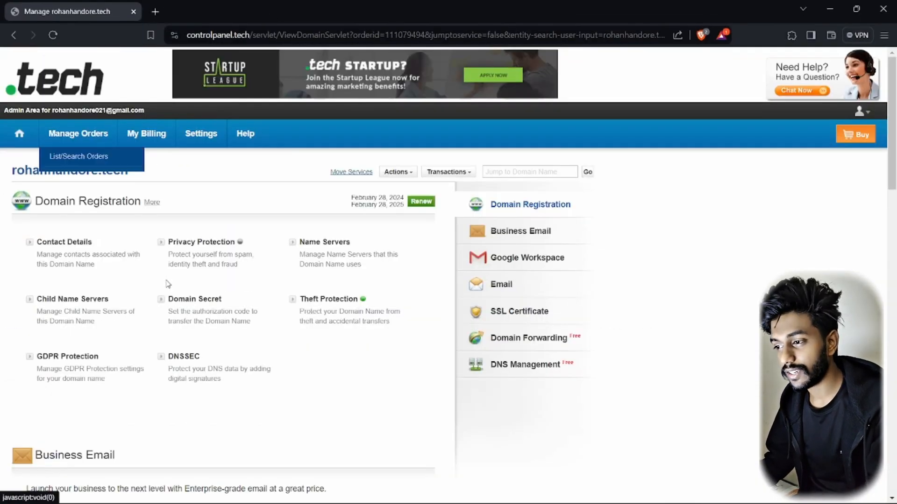
Open the rohanhandore.tech mail dashboard's Mail > DNS Configuration page
{"action": "scroll", "coordinate": [165, 295], "scroll_direction": "down", "scroll_amount": 10}
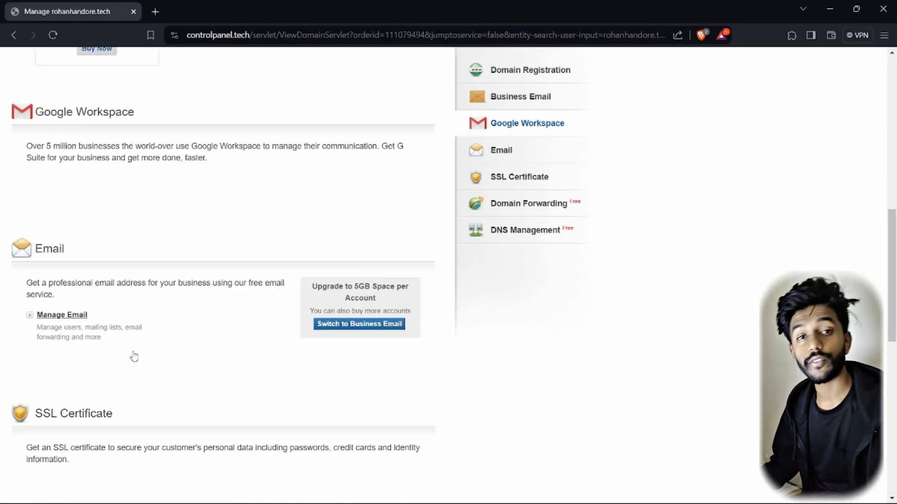
{"action": "left_click", "coordinate": [66, 315]}
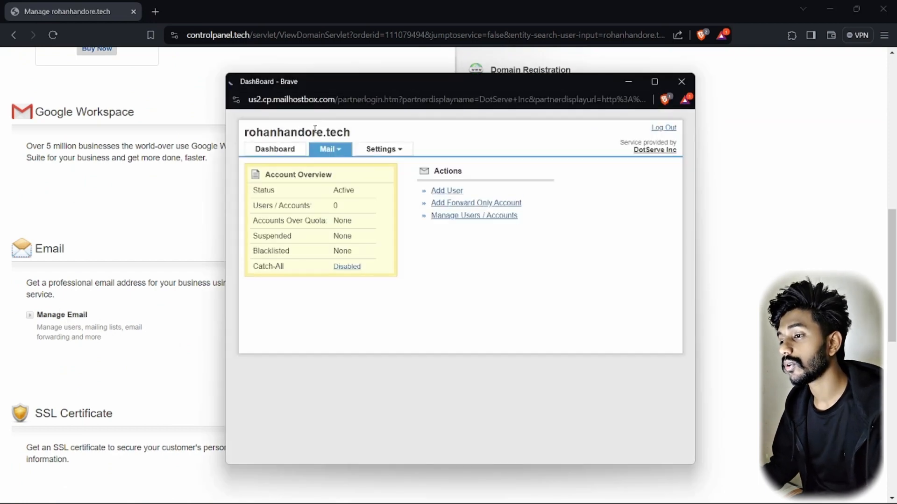
{"action": "left_click", "coordinate": [330, 149]}
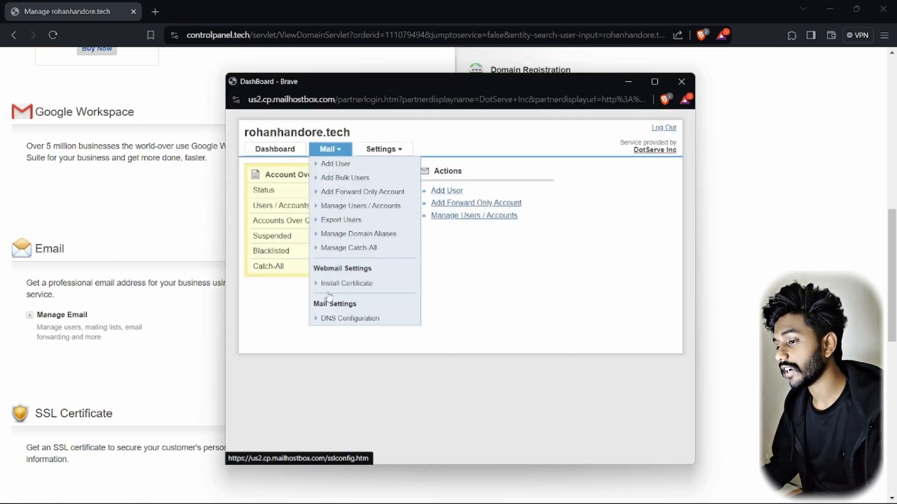
{"action": "left_click", "coordinate": [346, 316]}
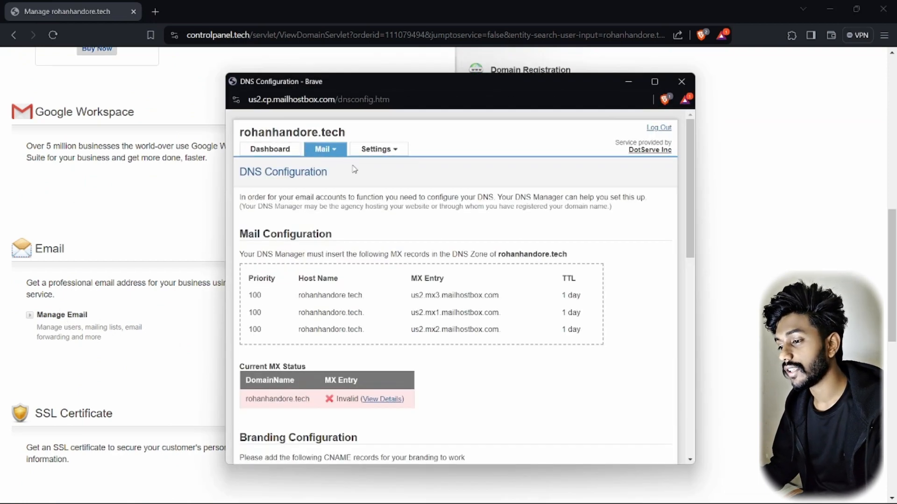
Review the Invalid MX status and the POP, IMAP, SMTP and WEBMAIL CNAME records
{"action": "scroll", "coordinate": [264, 299], "scroll_direction": "down", "scroll_amount": 2}
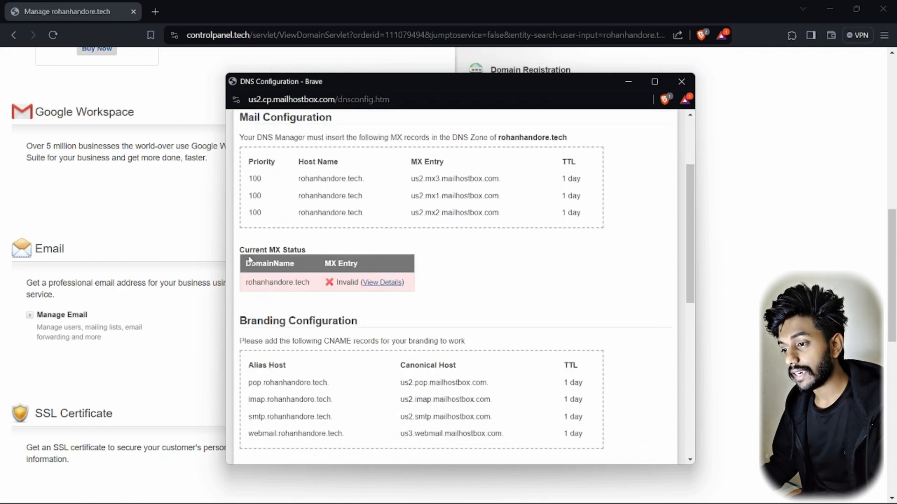
{"action": "left_click_drag", "start_coordinate": [244, 251], "coordinate": [315, 253]}
{"action": "left_click_drag", "start_coordinate": [336, 282], "coordinate": [354, 283]}
{"action": "scroll", "coordinate": [335, 300], "scroll_direction": "down", "scroll_amount": 5}
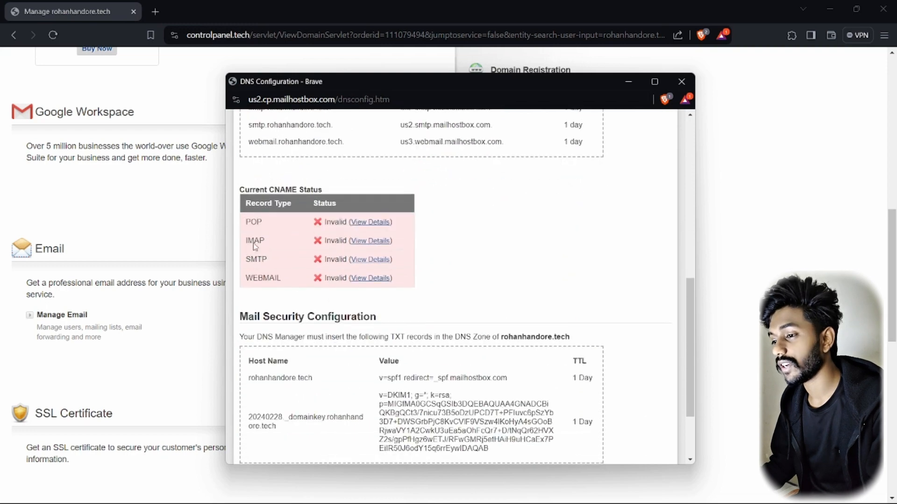
{"action": "double_click", "coordinate": [248, 222]}
{"action": "double_click", "coordinate": [249, 240]}
{"action": "double_click", "coordinate": [256, 260]}
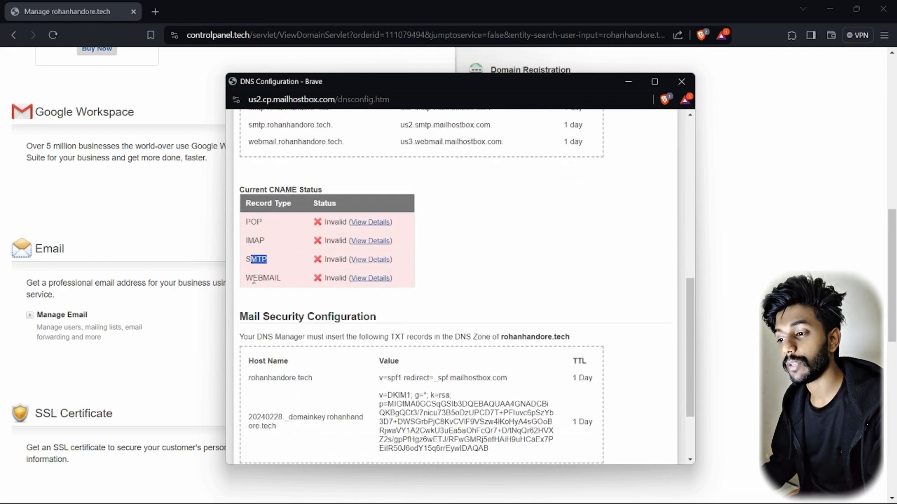
{"action": "left_click_drag", "start_coordinate": [246, 278], "coordinate": [278, 290]}
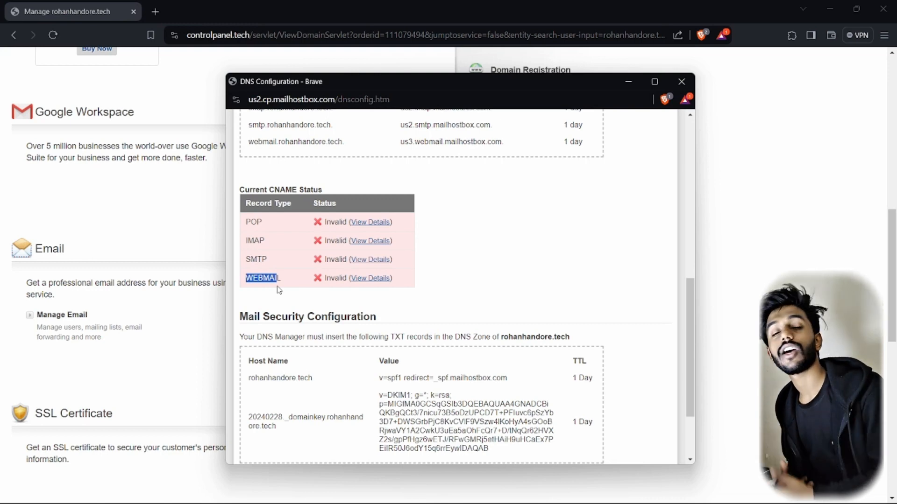
Review the DKIM and SPF TXT records, both marked Invalid
{"action": "scroll", "coordinate": [279, 290], "scroll_direction": "down", "scroll_amount": 2}
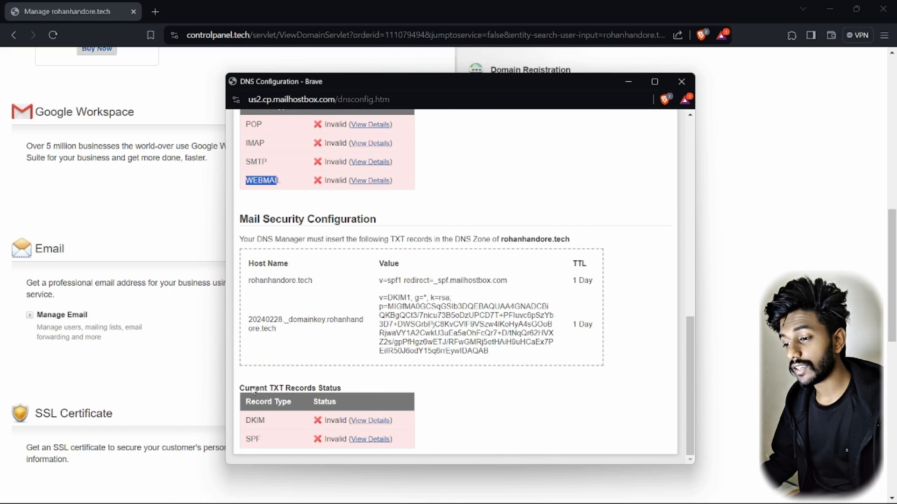
{"action": "double_click", "coordinate": [254, 421]}
{"action": "double_click", "coordinate": [253, 439]}
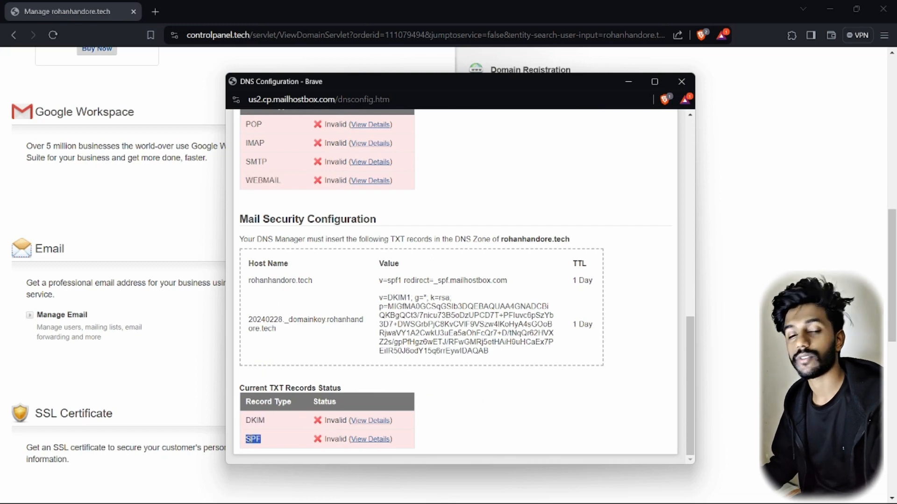
{"action": "double_click", "coordinate": [255, 420]}
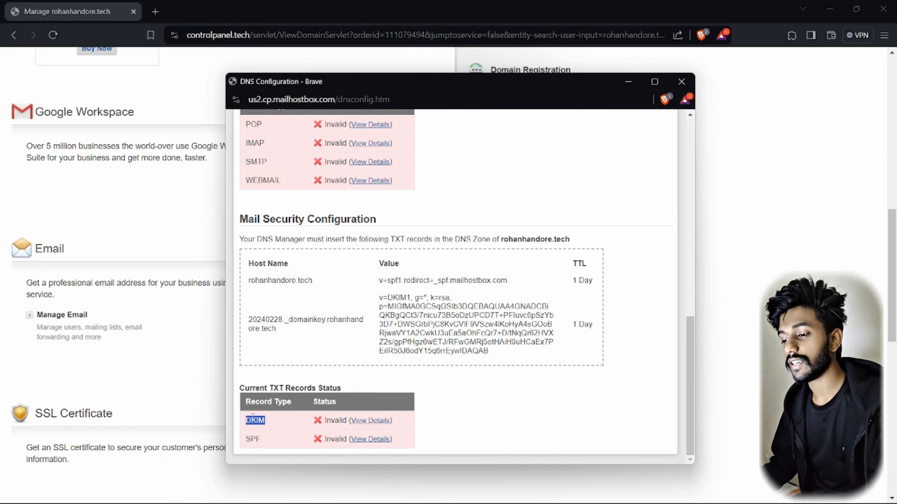
{"action": "double_click", "coordinate": [252, 439]}
{"action": "left_click_drag", "start_coordinate": [325, 421], "coordinate": [346, 423]}
{"action": "double_click", "coordinate": [328, 439]}
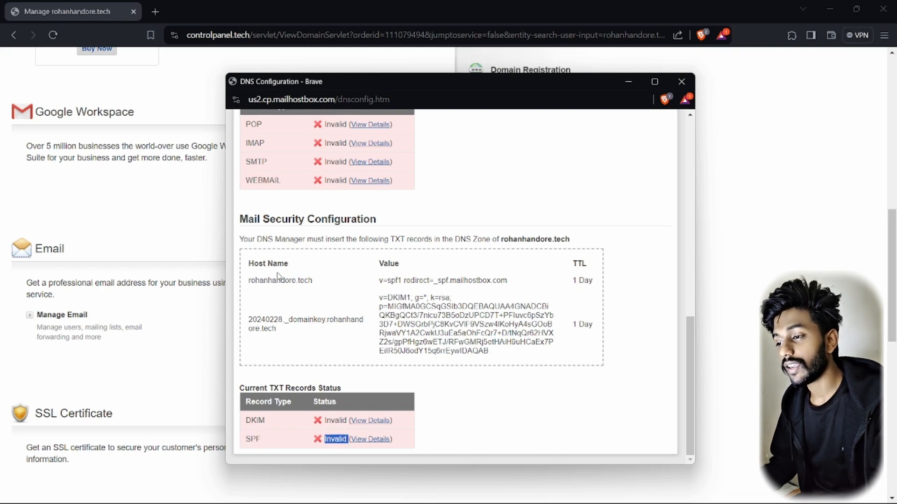
{"action": "scroll", "coordinate": [54, 245], "scroll_direction": "down", "scroll_amount": 10}
Open the DNS Manager and check the MX records' mx2 server and the four CNAME records
{"action": "left_click", "coordinate": [61, 234]}
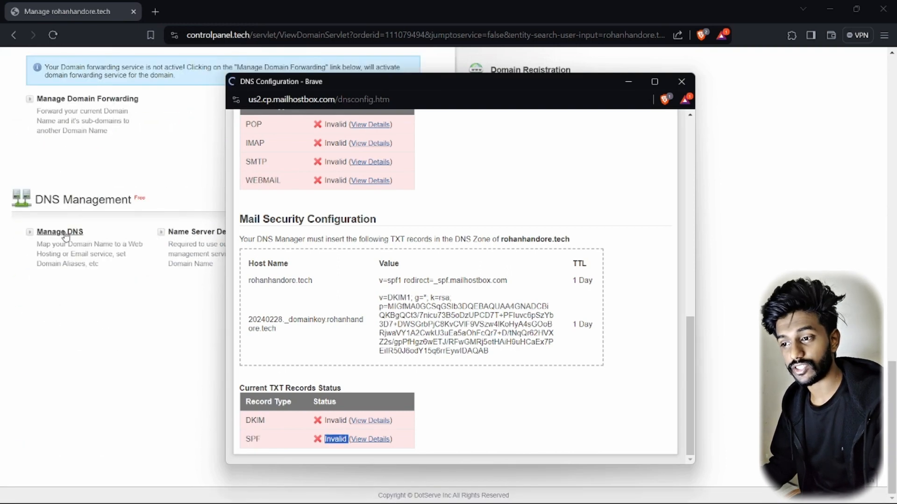
{"action": "left_click", "coordinate": [388, 165]}
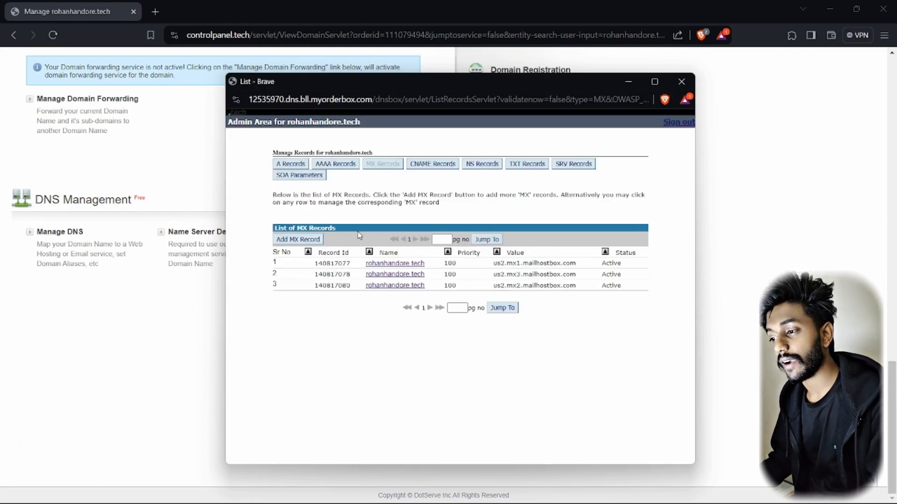
{"action": "left_click_drag", "start_coordinate": [504, 274], "coordinate": [528, 283]}
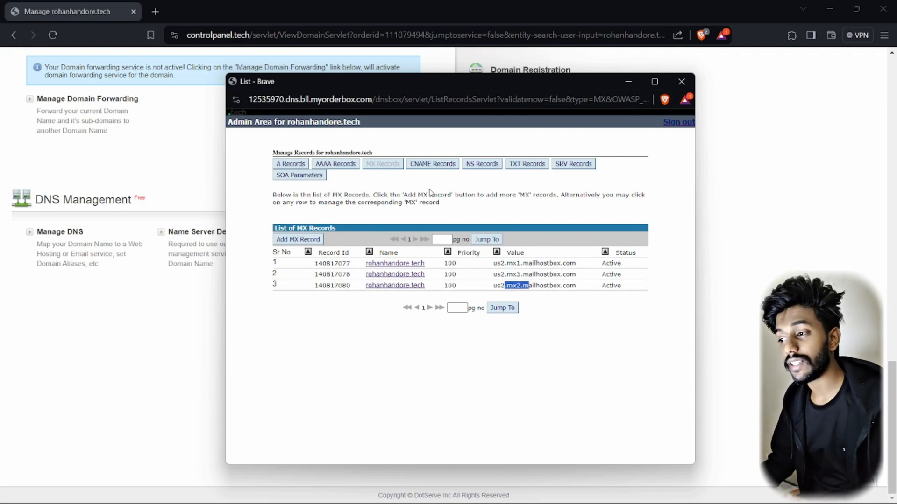
{"action": "left_click", "coordinate": [443, 161]}
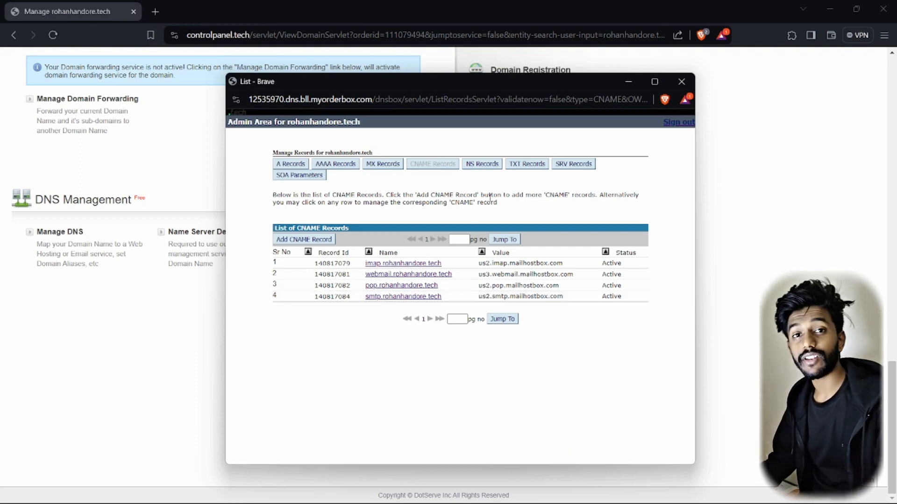
Close the DNS records window and reopen the mail dashboard, centred on screen
{"action": "left_click", "coordinate": [681, 82]}
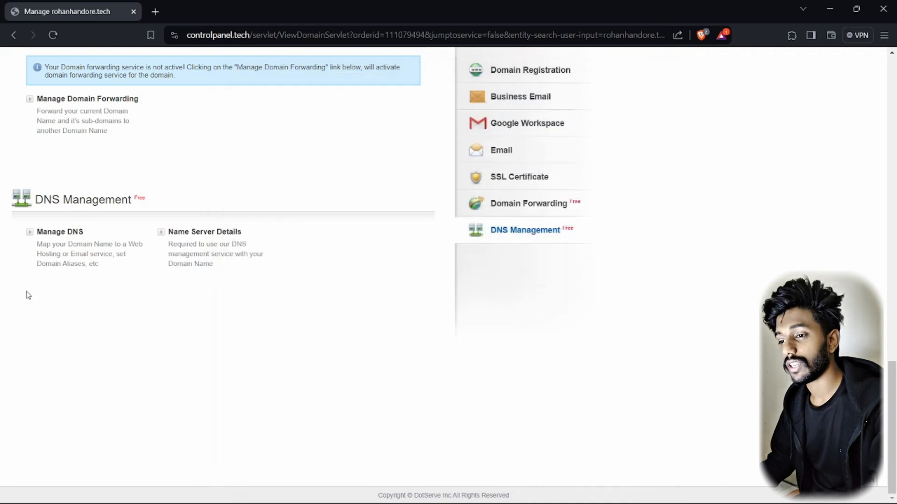
{"action": "scroll", "coordinate": [20, 293], "scroll_direction": "up", "scroll_amount": 6}
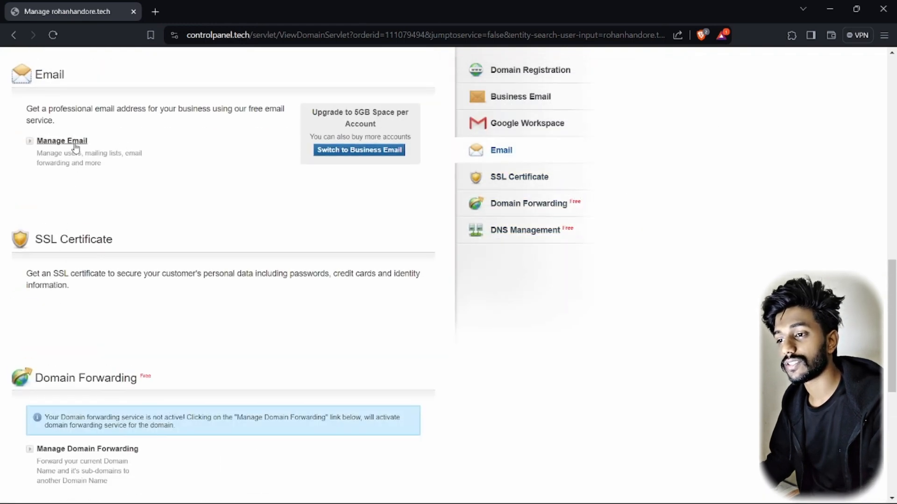
{"action": "left_click", "coordinate": [75, 143]}
{"action": "left_click_drag", "start_coordinate": [200, 11], "coordinate": [465, 70]}
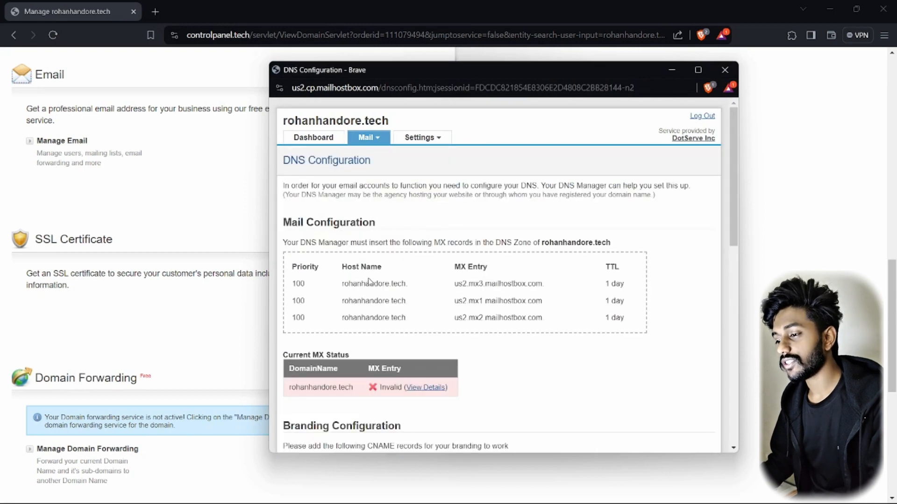
{"action": "scroll", "coordinate": [371, 301], "scroll_direction": "down", "scroll_amount": 4}
{"action": "scroll", "coordinate": [387, 333], "scroll_direction": "up", "scroll_amount": 2}
Open the Invalid MX status details showing us2.mx3, us2.mx1 and us2.mx2.mailhostbox.com entries
{"action": "left_click_drag", "start_coordinate": [289, 330], "coordinate": [354, 330]}
{"action": "left_click", "coordinate": [353, 330]}
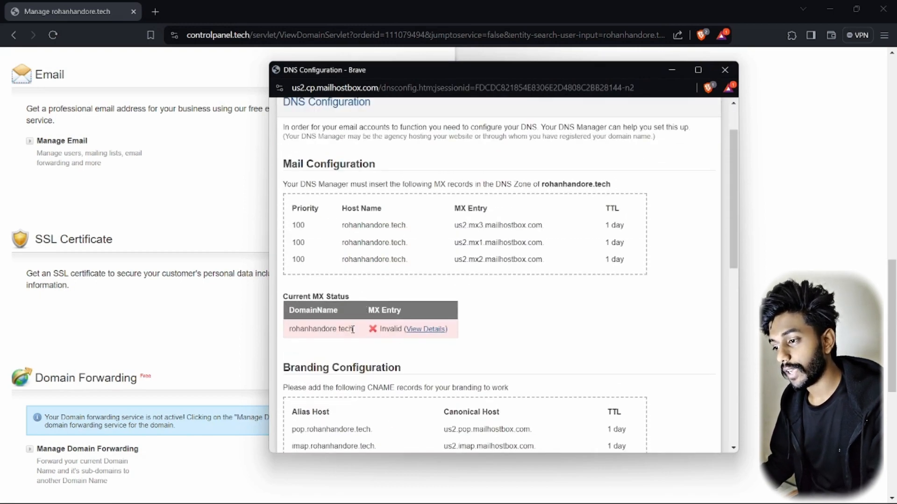
{"action": "left_click", "coordinate": [422, 330]}
{"action": "left_click_drag", "start_coordinate": [383, 264], "coordinate": [601, 265]}
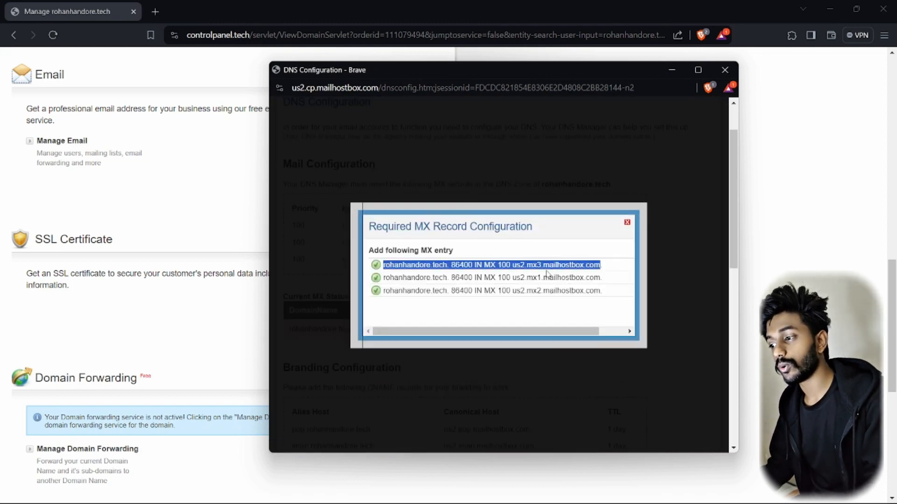
{"action": "left_click", "coordinate": [491, 290]}
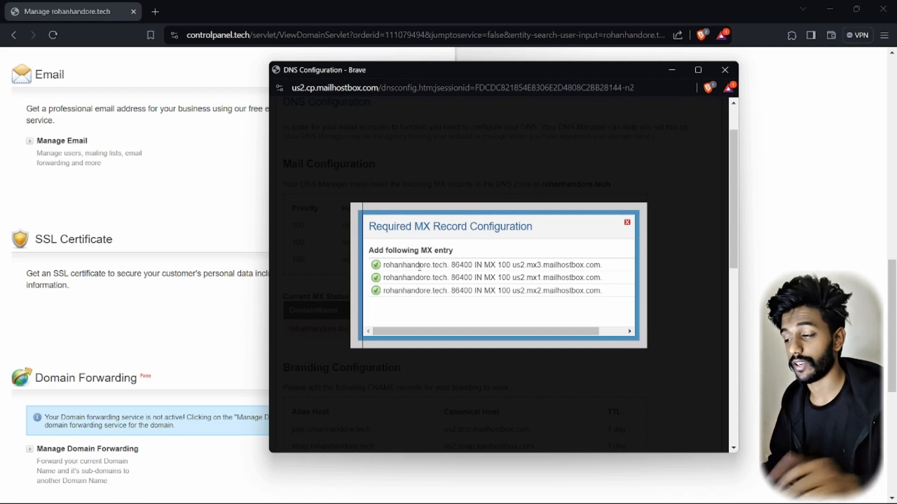
Switch to Cloudflare and open the DNS records for rohanhandore.tech
{"action": "key", "text": "alt+Tab"}
{"action": "key", "text": "alt+Tab"}
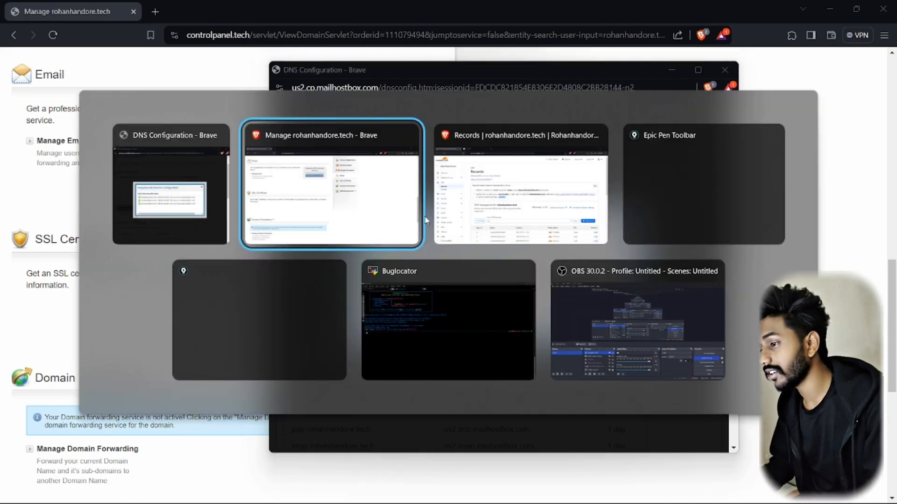
{"action": "left_click", "coordinate": [19, 103]}
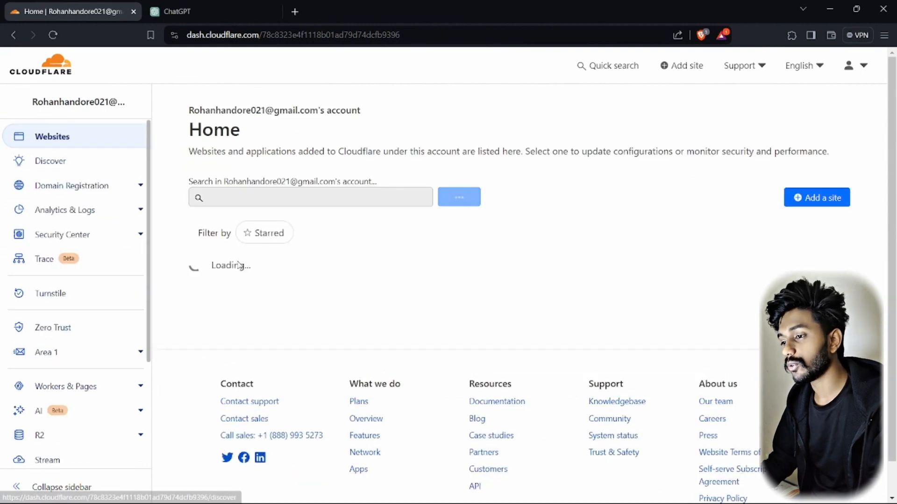
{"action": "left_click", "coordinate": [230, 274]}
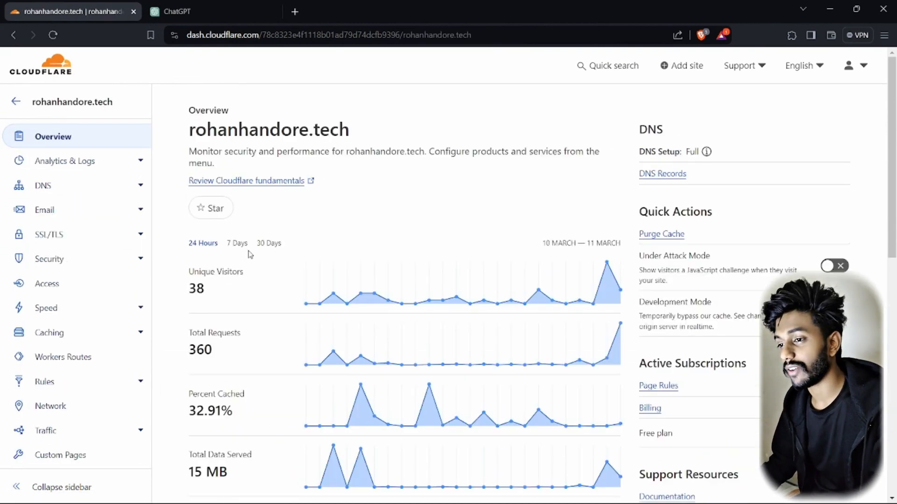
{"action": "left_click", "coordinate": [43, 185]}
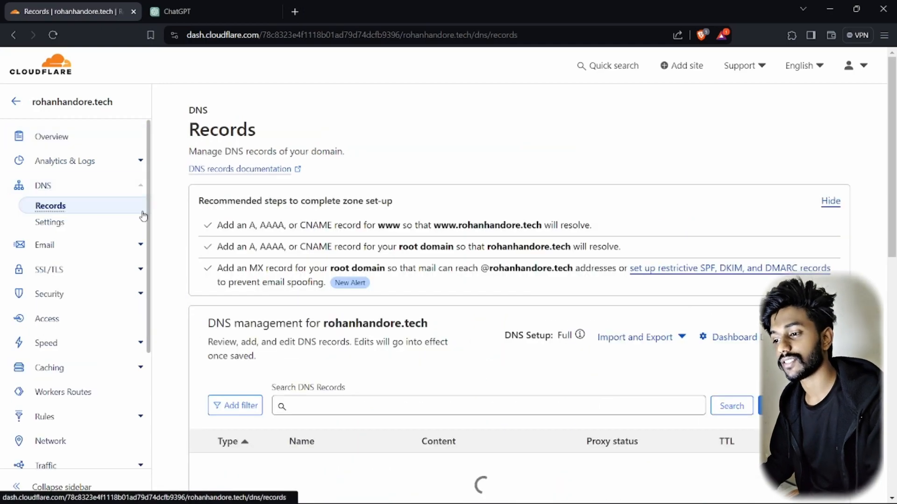
{"action": "scroll", "coordinate": [264, 262], "scroll_direction": "down", "scroll_amount": 4}
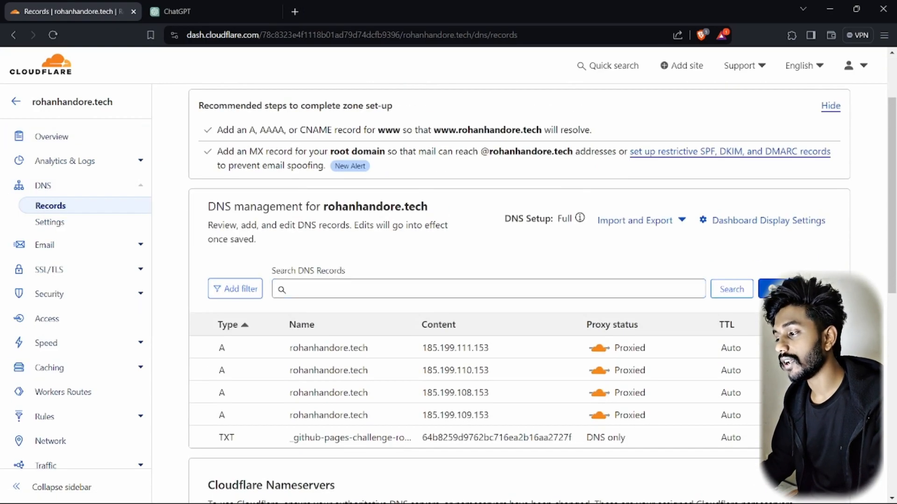
Start a new DNS record and open its record type list
{"action": "left_click", "coordinate": [794, 288]}
{"action": "scroll", "coordinate": [281, 362], "scroll_direction": "down", "scroll_amount": 3}
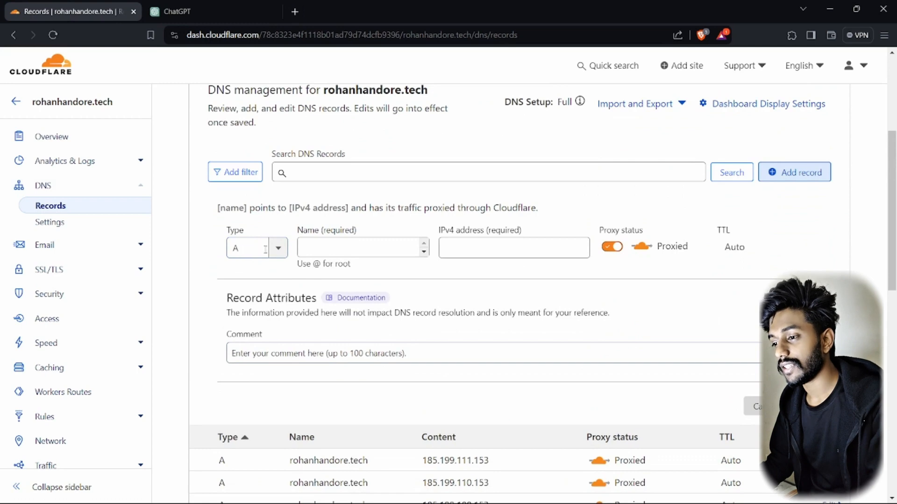
{"action": "left_click", "coordinate": [262, 250]}
{"action": "scroll", "coordinate": [250, 327], "scroll_direction": "down", "scroll_amount": 5}
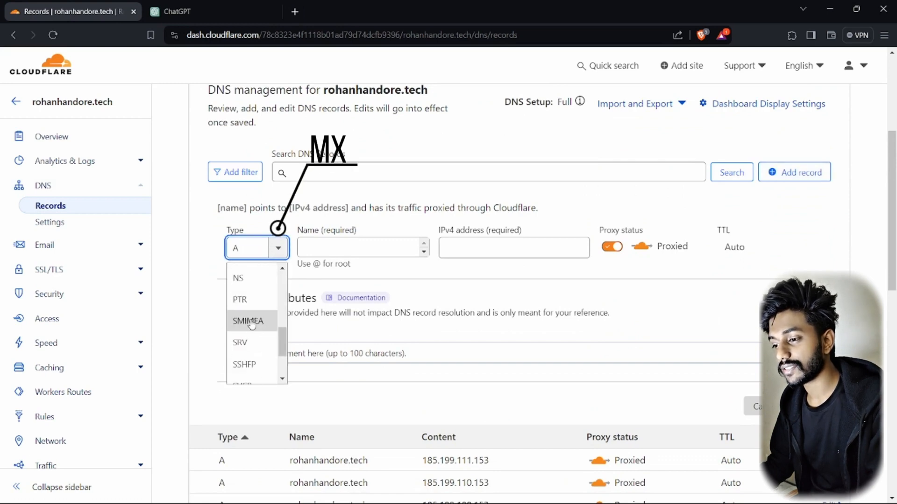
{"action": "scroll", "coordinate": [252, 329], "scroll_direction": "up", "scroll_amount": 3}
Fill an MX record named @ with mail server us2.mx1.mailhostbox.com copied from Mailhostbox
{"action": "left_click", "coordinate": [240, 349]}
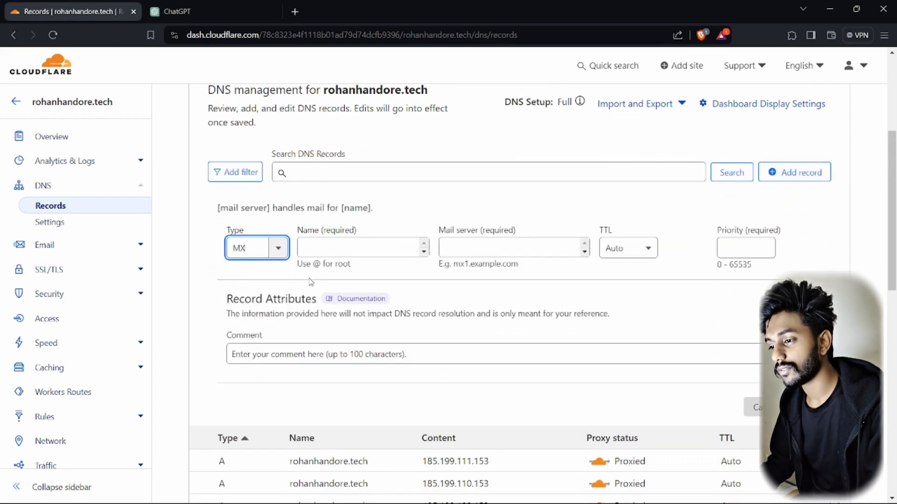
{"action": "key", "text": "alt+Tab"}
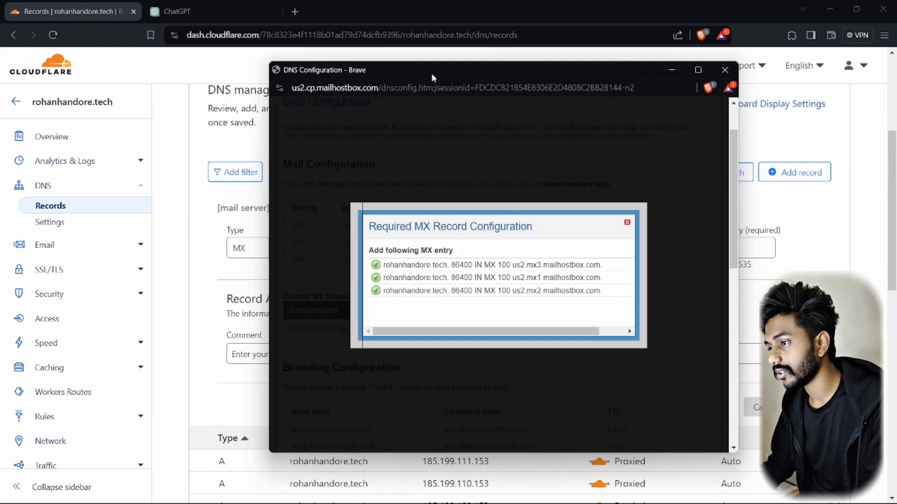
{"action": "left_click_drag", "start_coordinate": [431, 73], "coordinate": [547, 114]}
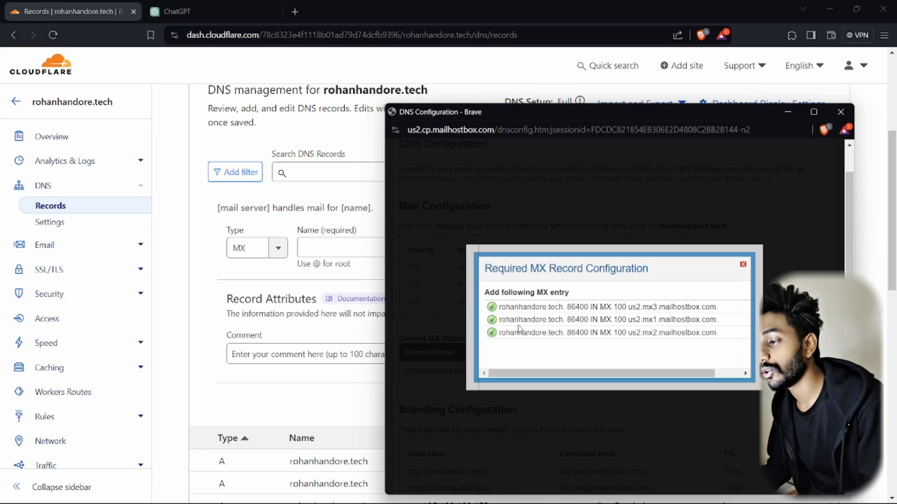
{"action": "triple_click", "coordinate": [531, 307]}
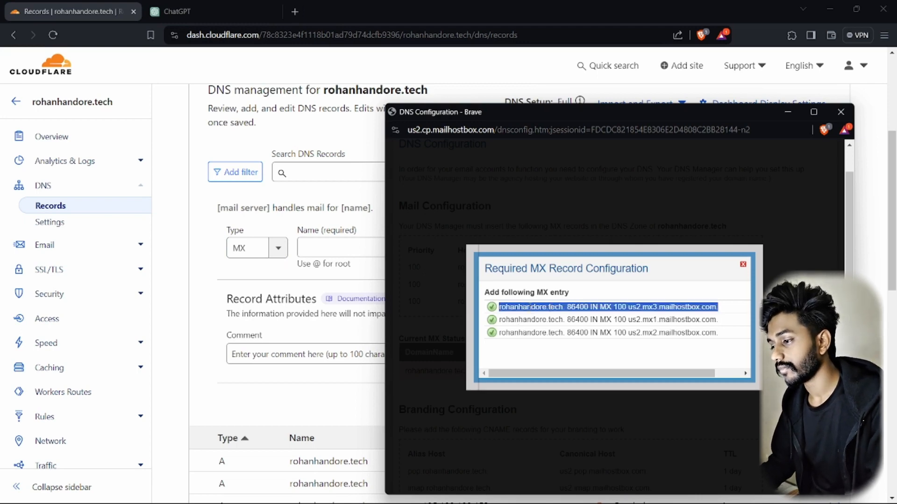
{"action": "left_click", "coordinate": [331, 251]}
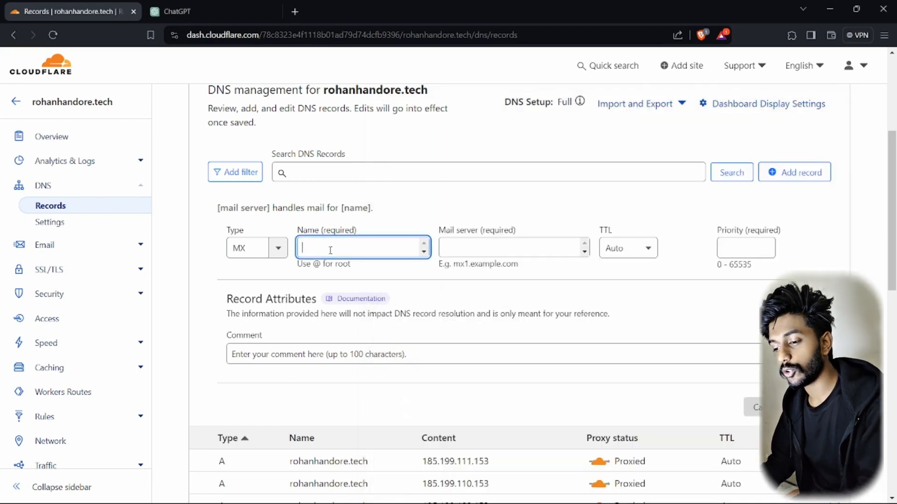
{"action": "type", "text": "@"}
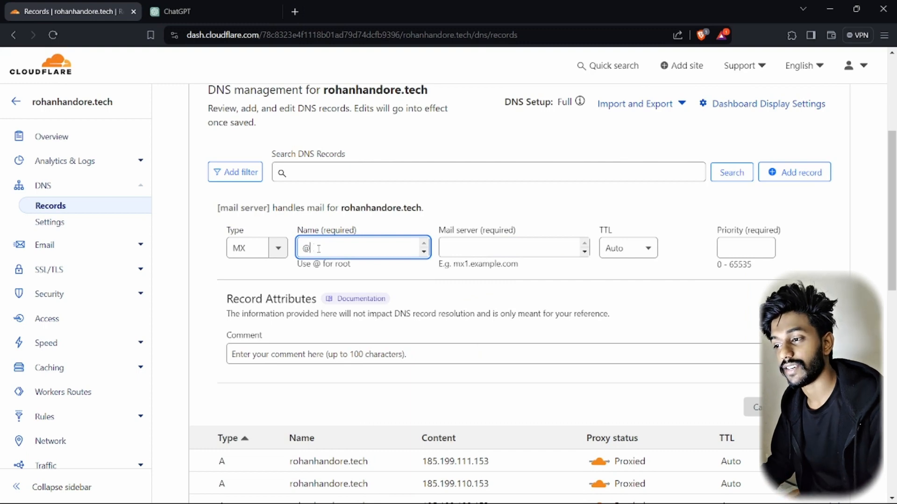
{"action": "left_click", "coordinate": [482, 250]}
{"action": "key", "text": "alt+Tab"}
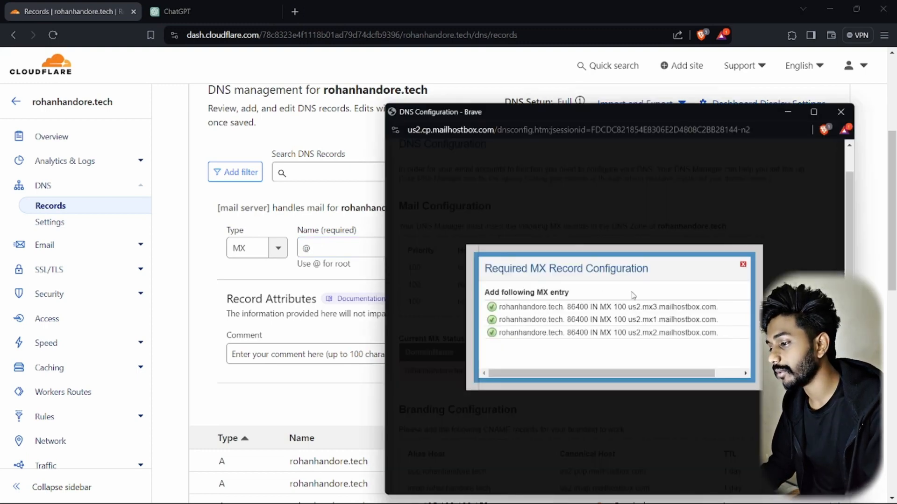
{"action": "left_click_drag", "start_coordinate": [628, 320], "coordinate": [709, 319]}
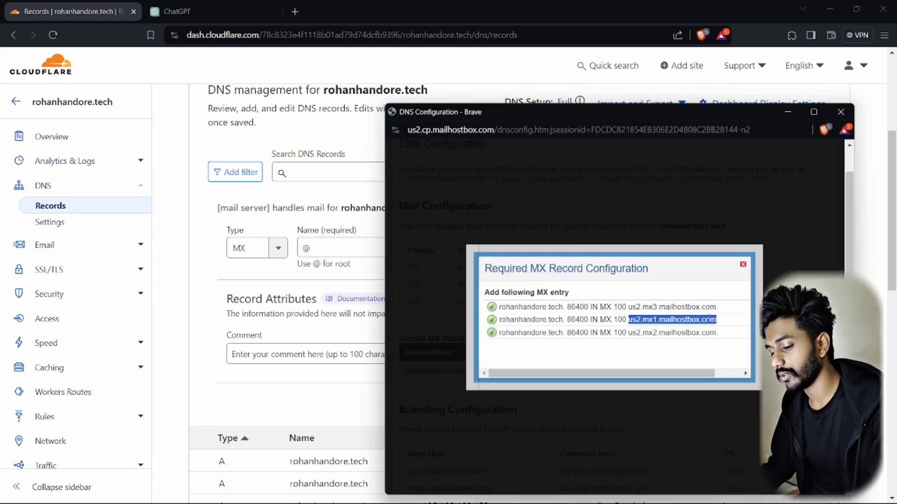
{"action": "key", "text": "ctrl+c"}
{"action": "left_click", "coordinate": [501, 238]}
{"action": "key", "text": "ctrl+v"}
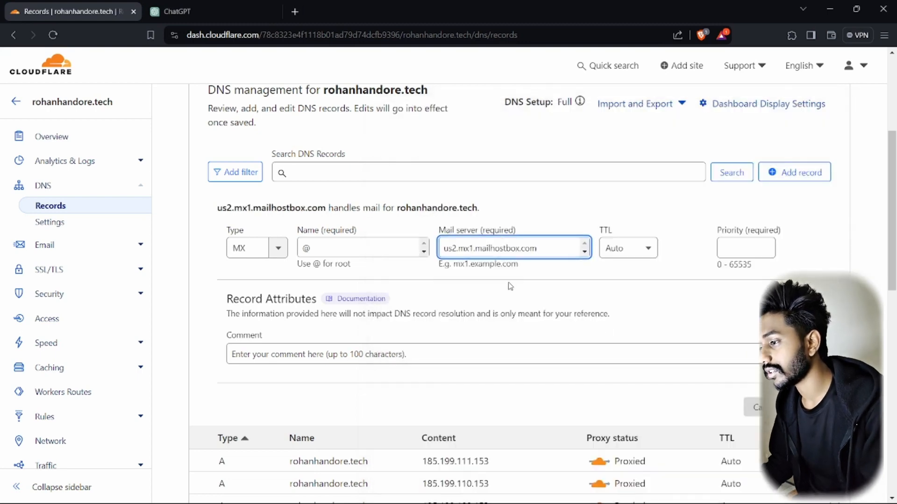
Set the MX record's priority to 100 and save the us2.mx1 record
{"action": "left_click", "coordinate": [745, 248]}
{"action": "key", "text": "alt+Tab"}
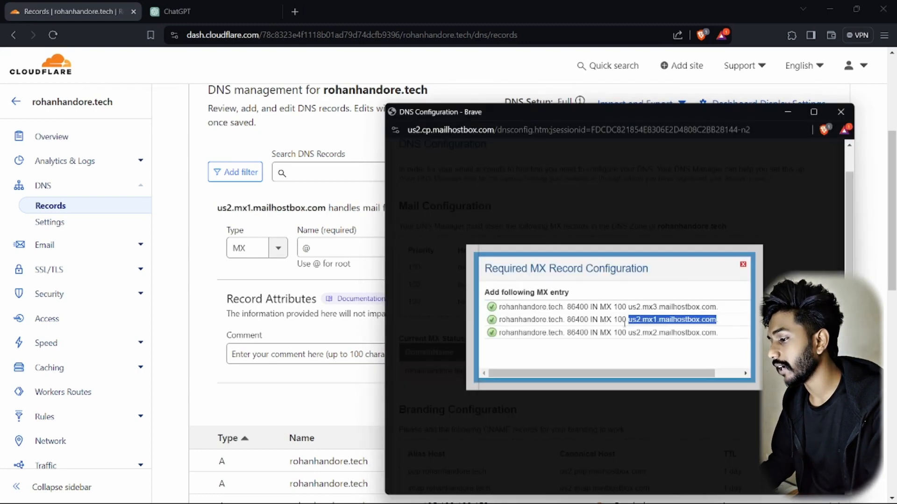
{"action": "key", "text": "alt+Tab"}
{"action": "type", "text": "100"}
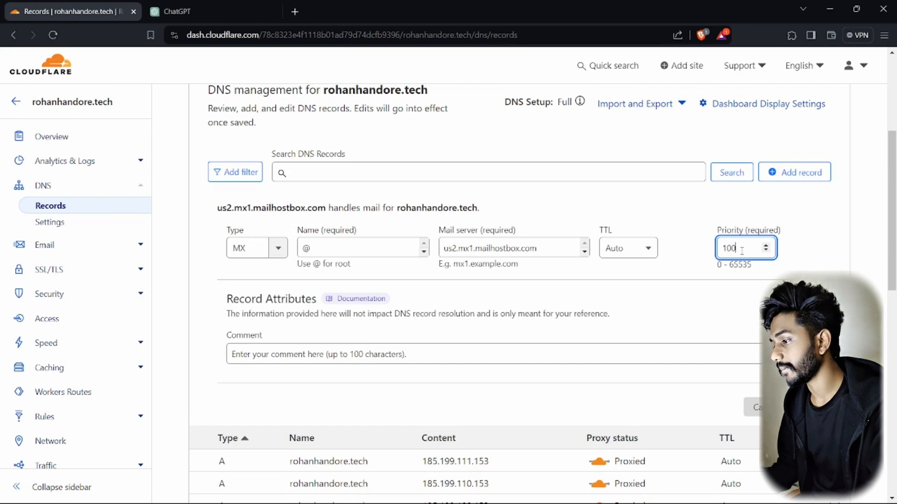
{"action": "left_click", "coordinate": [343, 293]}
{"action": "left_click", "coordinate": [804, 407]}
Add a second @ MX record pointing to us2.mx2.mailhostbox.com
{"action": "left_click", "coordinate": [794, 182]}
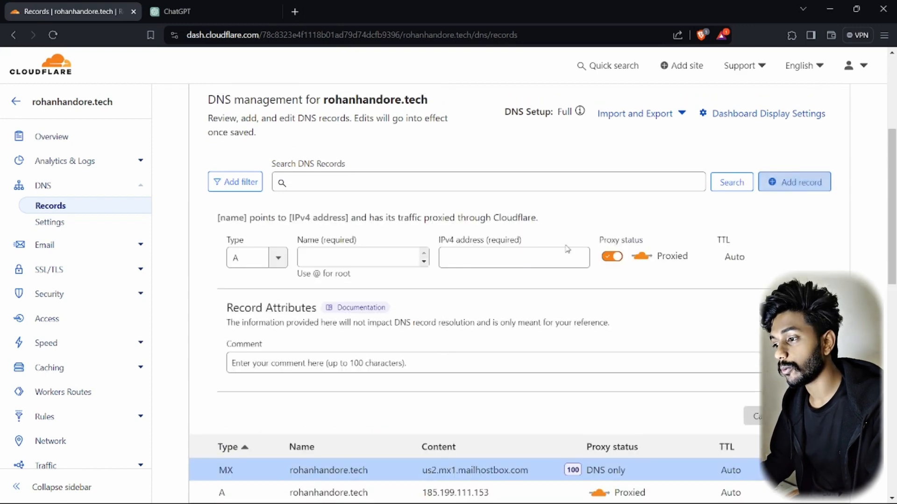
{"action": "left_click", "coordinate": [332, 258]}
{"action": "type", "text": "@"}
{"action": "left_click", "coordinate": [462, 257]}
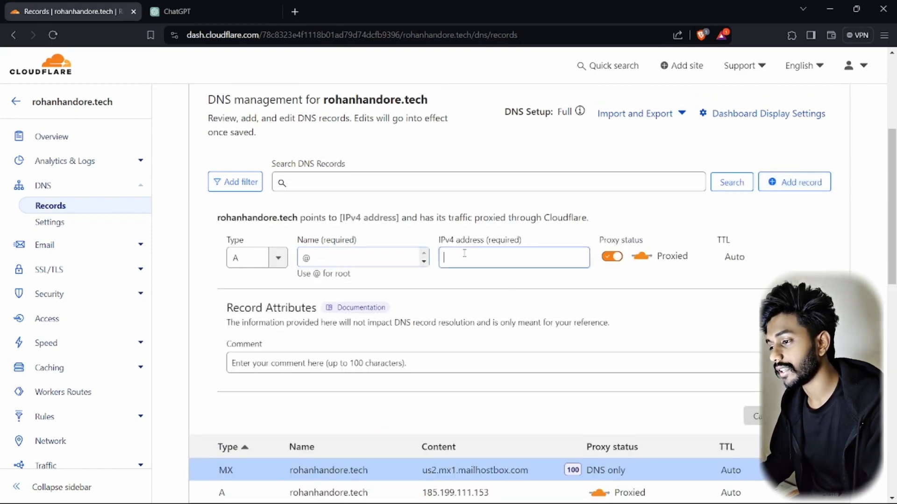
{"action": "key", "text": "ctrl+v"}
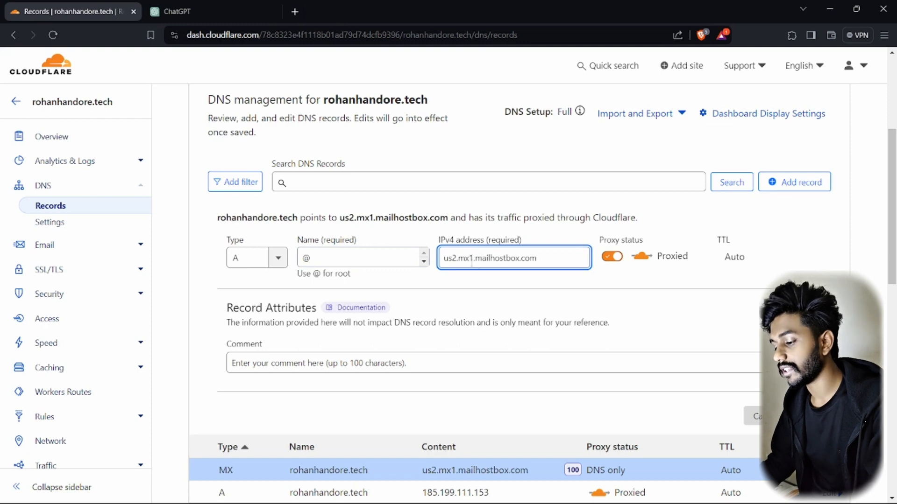
{"action": "left_click", "coordinate": [471, 258]}
{"action": "key", "text": "BackSpace"}
{"action": "type", "text": "2"}
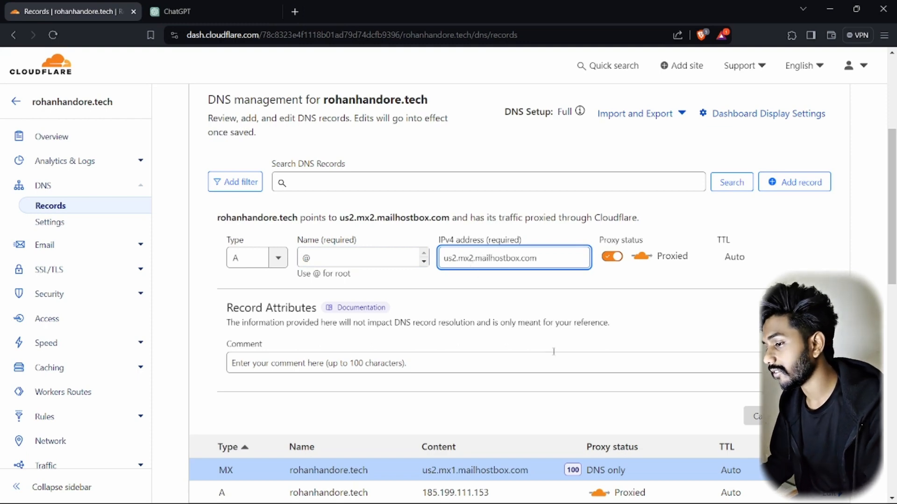
{"action": "left_click", "coordinate": [278, 262]}
{"action": "scroll", "coordinate": [247, 327], "scroll_direction": "down", "scroll_amount": 5}
{"action": "scroll", "coordinate": [241, 309], "scroll_direction": "up", "scroll_amount": 2}
{"action": "left_click", "coordinate": [241, 303]}
{"action": "left_click", "coordinate": [733, 257]}
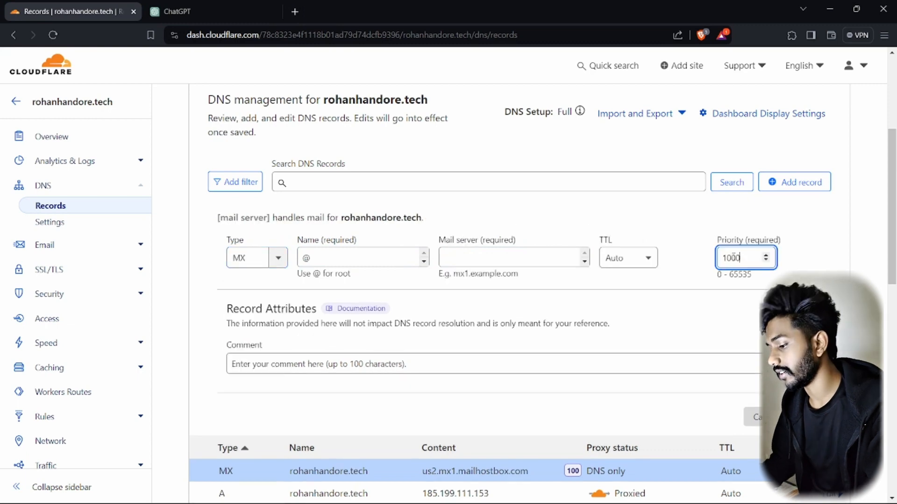
{"action": "type", "text": "2.mx2.mailhostbox.com"}
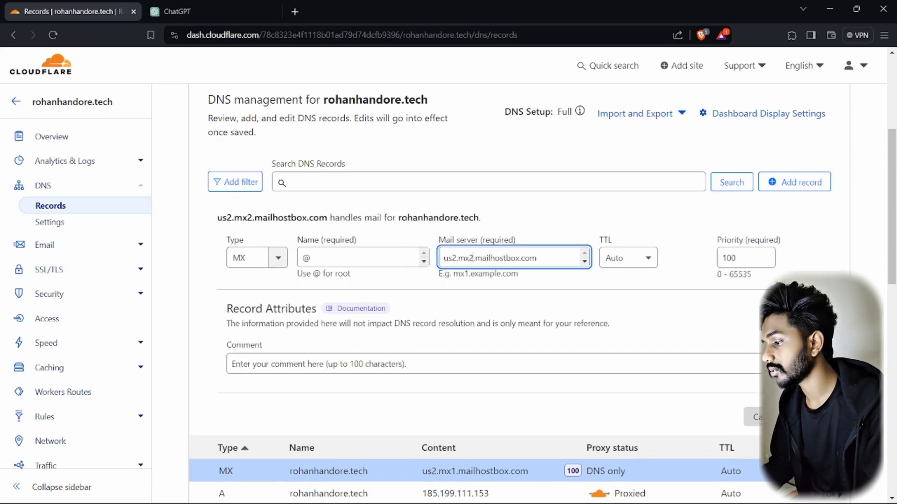
{"action": "left_click", "coordinate": [805, 417]}
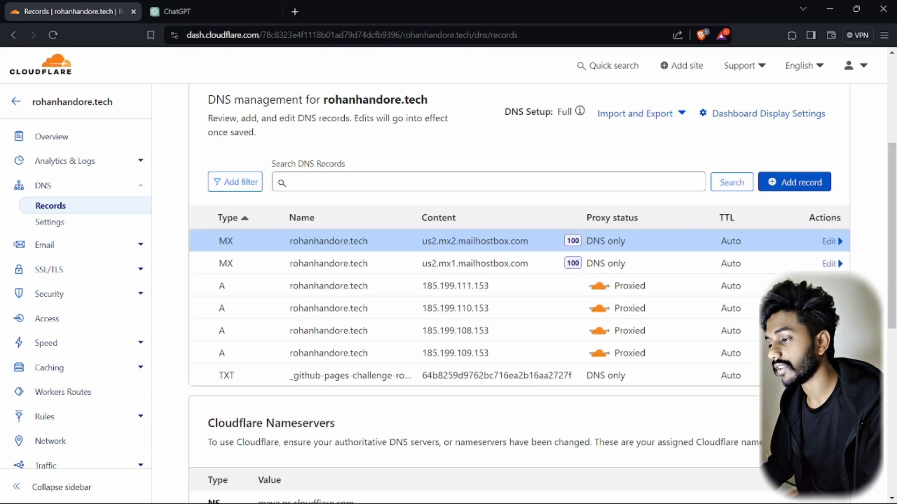
Add a third @ MX record for us2.mx3.mailhostbox.com with priority 100 and save it
{"action": "left_click", "coordinate": [278, 261]}
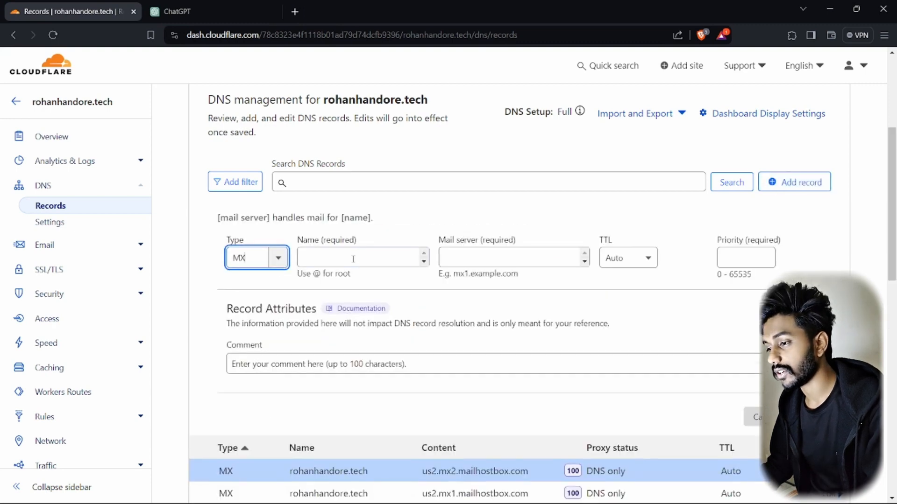
{"action": "left_click", "coordinate": [351, 256]}
{"action": "type", "text": "@"}
{"action": "left_click", "coordinate": [470, 261]}
{"action": "key", "text": "ctrl+v"}
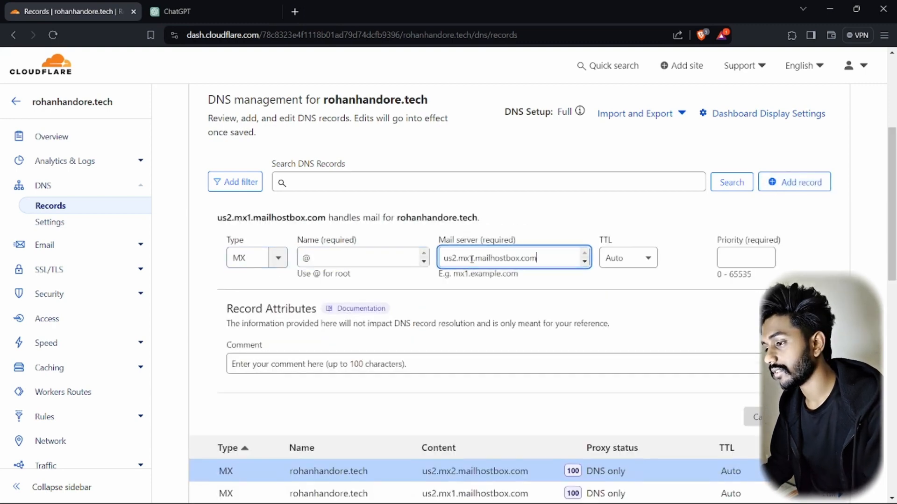
{"action": "key", "text": "BackSpace"}
{"action": "type", "text": "3"}
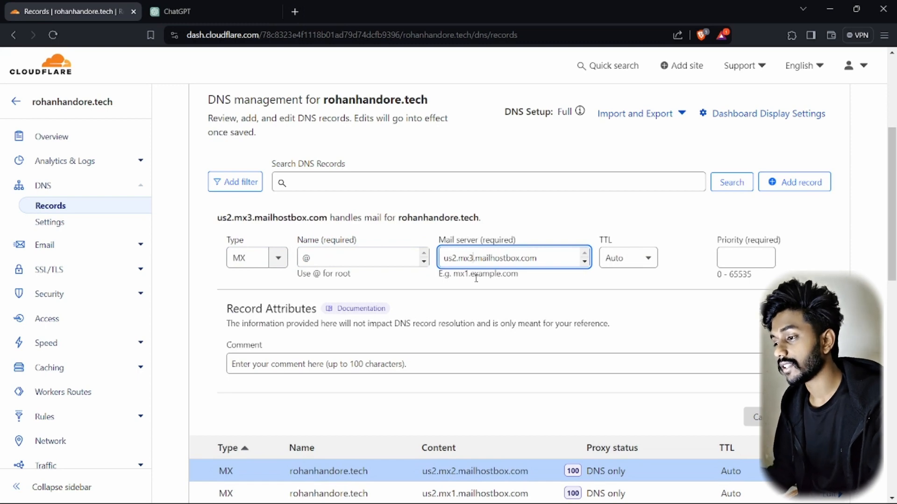
{"action": "left_click", "coordinate": [737, 253]}
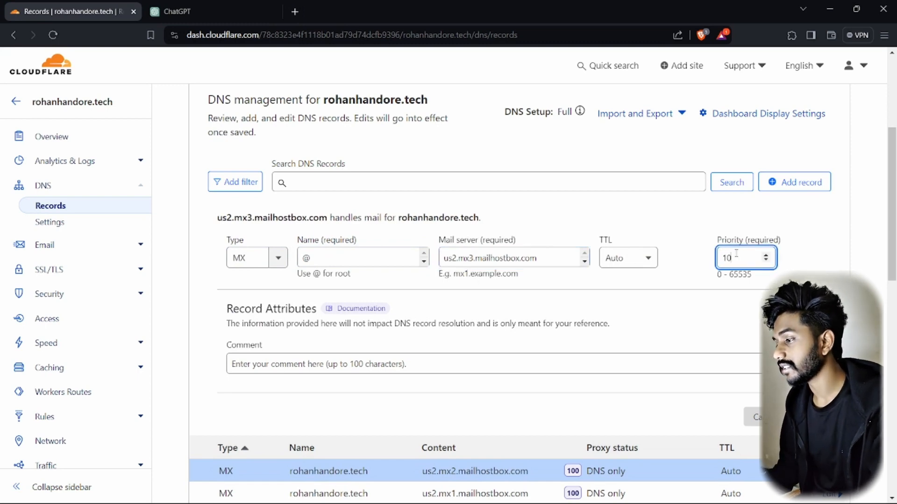
{"action": "type", "text": "100"}
{"action": "key", "text": "Return"}
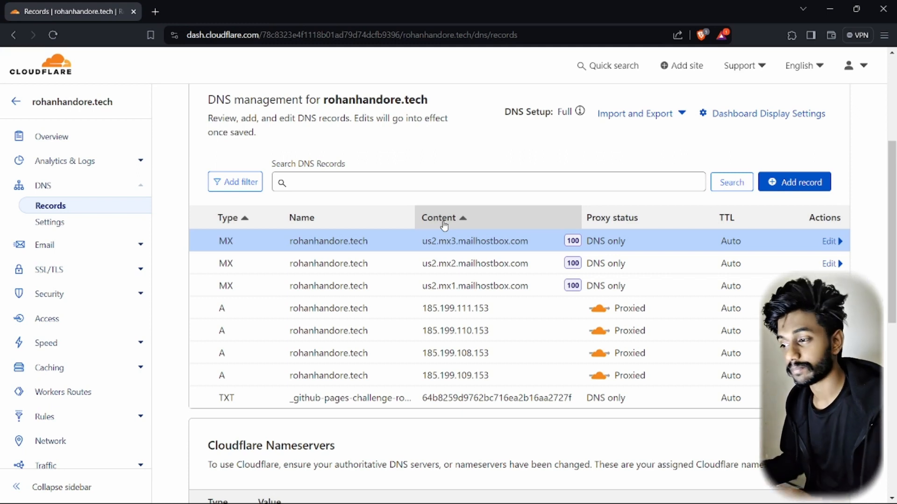
In Mailhostbox, close the MX details and show the required POP CNAME record
{"action": "key", "text": "alt+Tab"}
{"action": "key", "text": "alt+Tab"}
{"action": "left_click", "coordinate": [444, 222]}
{"action": "scroll", "coordinate": [465, 355], "scroll_direction": "down", "scroll_amount": 6}
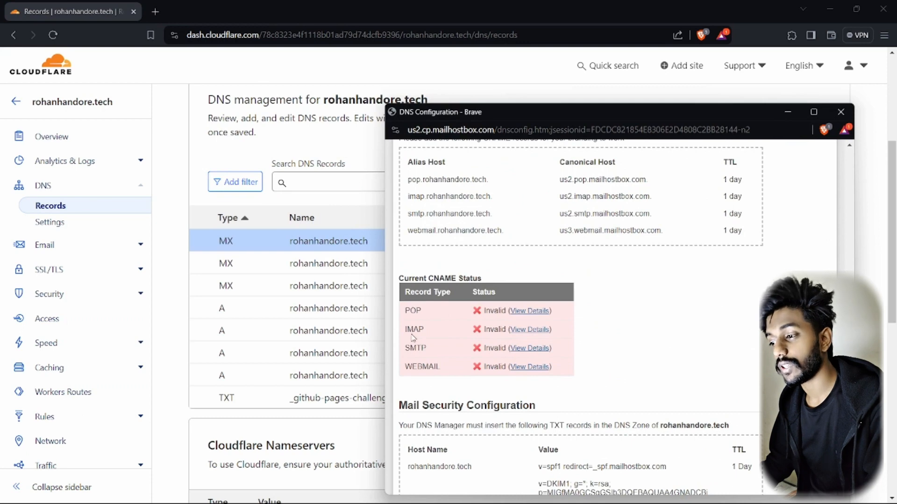
{"action": "left_click", "coordinate": [520, 312]}
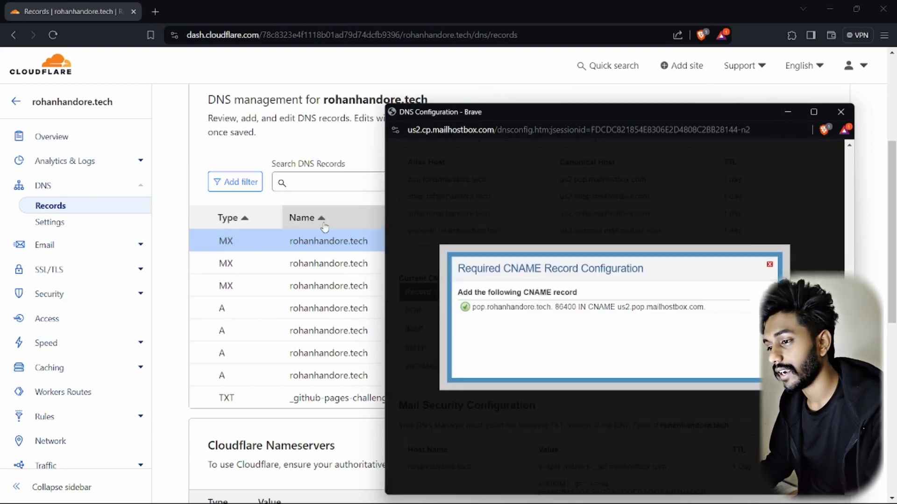
Start a new Cloudflare DNS record and set its type to CNAME
{"action": "left_click", "coordinate": [280, 159]}
{"action": "left_click", "coordinate": [797, 183]}
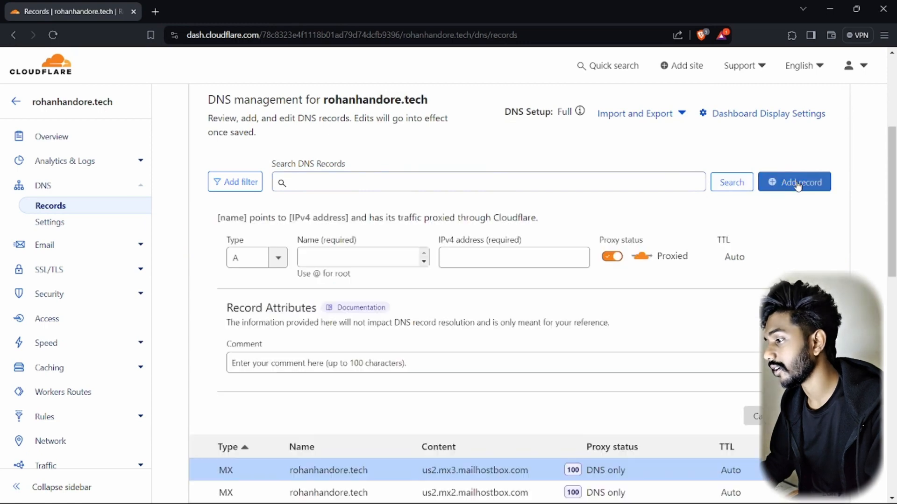
{"action": "left_click", "coordinate": [252, 258]}
{"action": "left_click", "coordinate": [239, 307]}
{"action": "key", "text": "alt+Tab"}
{"action": "key", "text": "alt+Tab"}
{"action": "left_click", "coordinate": [263, 260]}
{"action": "key", "text": "alt+Tab"}
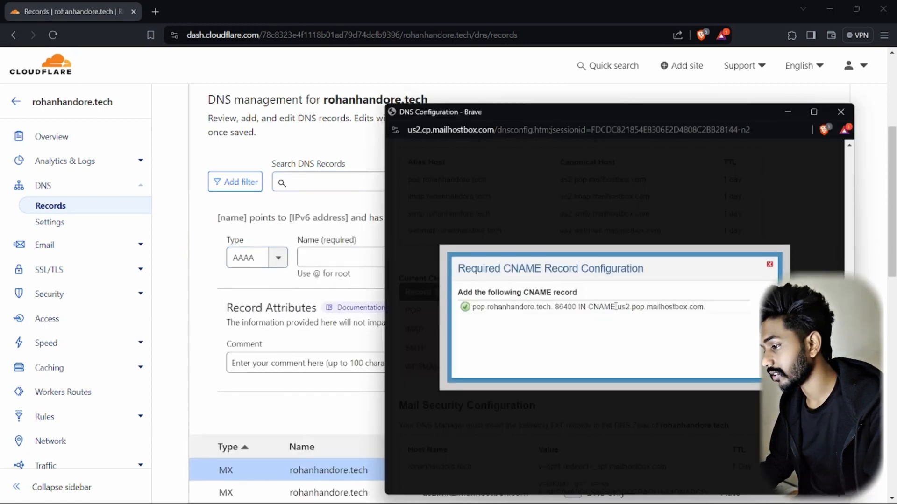
{"action": "key", "text": "alt+Tab"}
{"action": "scroll", "coordinate": [252, 323], "scroll_direction": "down", "scroll_amount": 3}
{"action": "scroll", "coordinate": [251, 309], "scroll_direction": "up", "scroll_amount": 2}
{"action": "left_click", "coordinate": [253, 311]}
Name the CNAME pop, target us2.pop.mailhostbox.com, and save it
{"action": "left_click", "coordinate": [321, 257]}
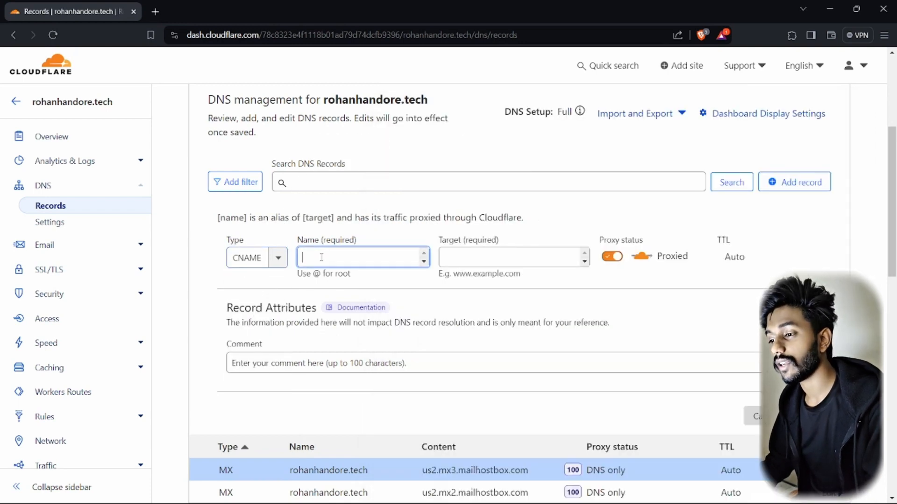
{"action": "key", "text": "alt+Tab"}
{"action": "key", "text": "alt+Tab"}
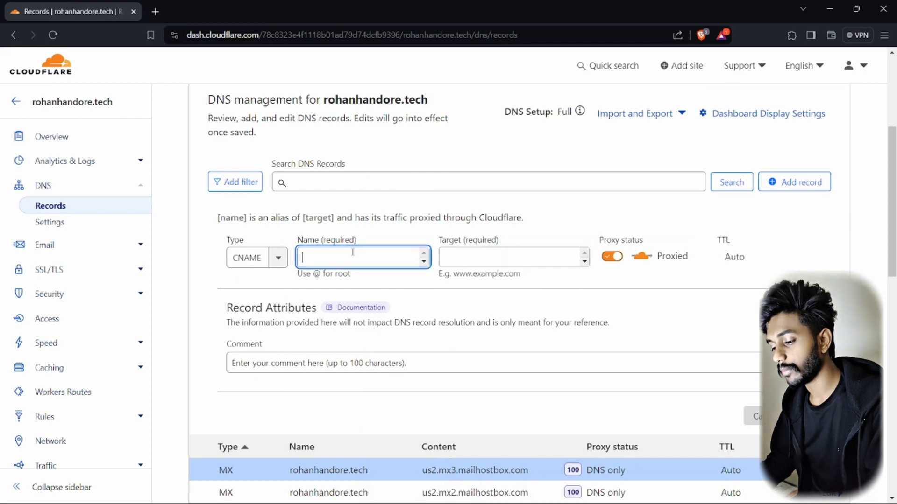
{"action": "type", "text": "pop"}
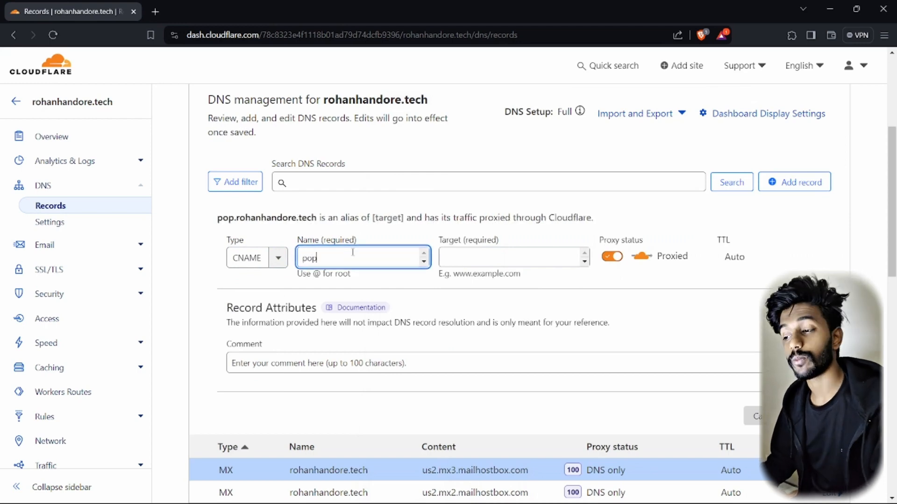
{"action": "left_click", "coordinate": [460, 258]}
{"action": "key", "text": "alt+Tab"}
{"action": "left_click_drag", "start_coordinate": [487, 307], "coordinate": [552, 307]}
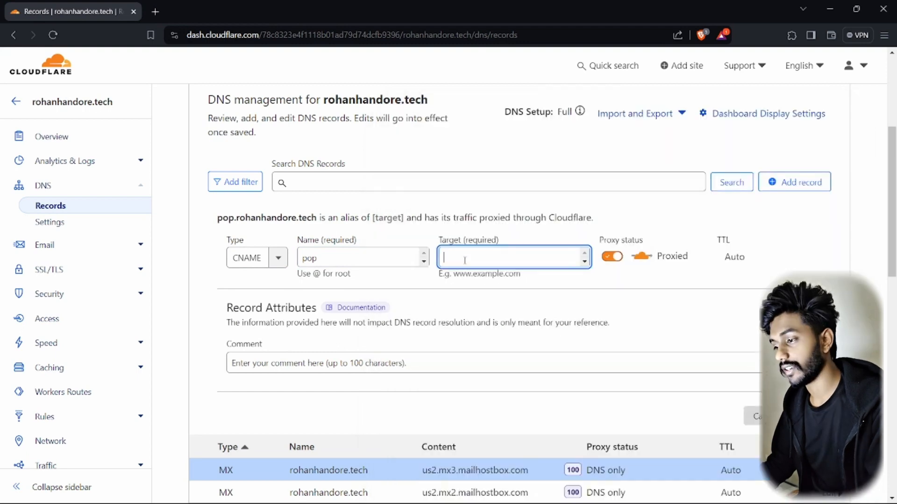
{"action": "type", "text": "us2.pop.mailhostbox.com"}
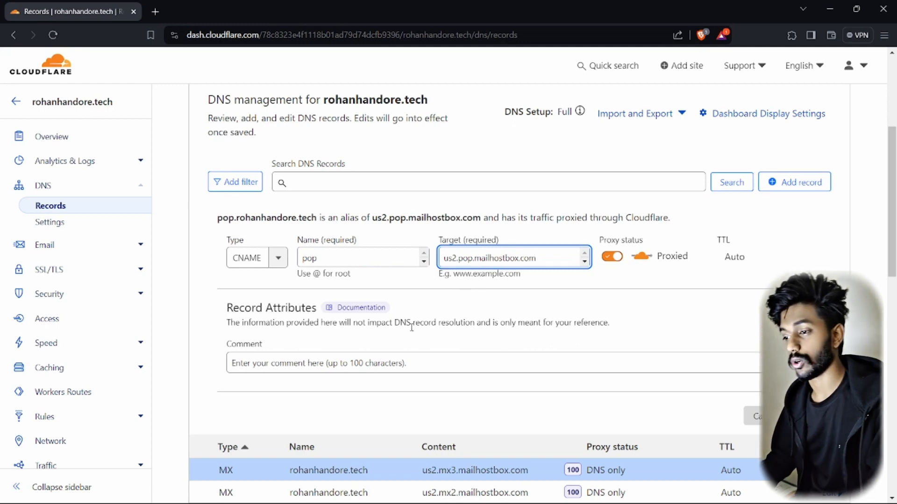
{"action": "left_click", "coordinate": [812, 416]}
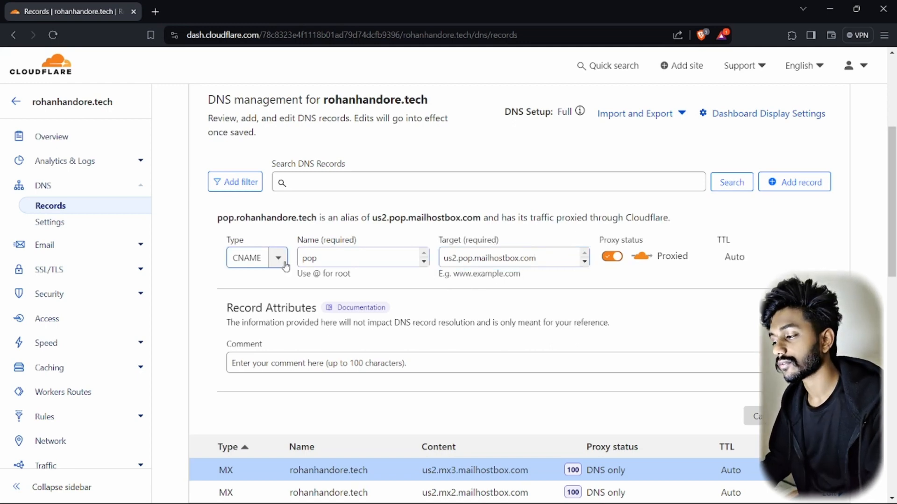
{"action": "left_click", "coordinate": [826, 184]}
Add a CNAME record named imap targeting us2.imap.mailhostbox.com
{"action": "left_click", "coordinate": [245, 260]}
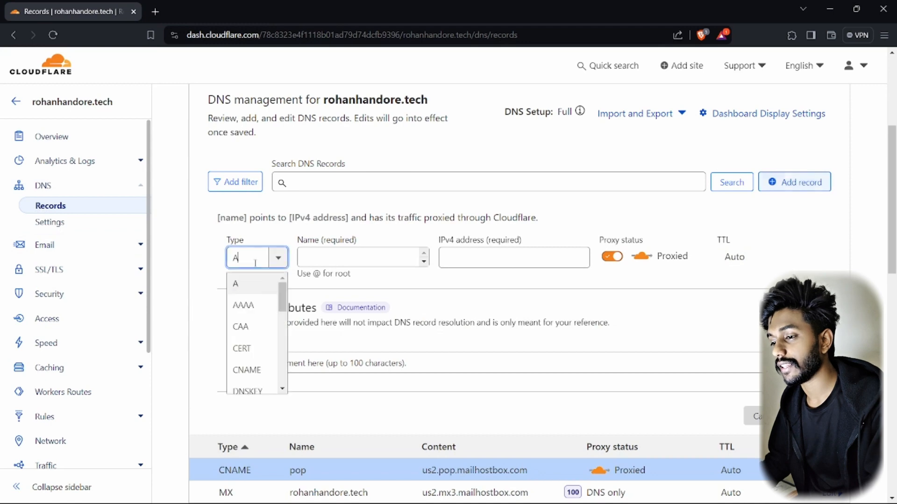
{"action": "left_click", "coordinate": [254, 368]}
{"action": "key", "text": "alt+Tab"}
{"action": "left_click", "coordinate": [484, 225]}
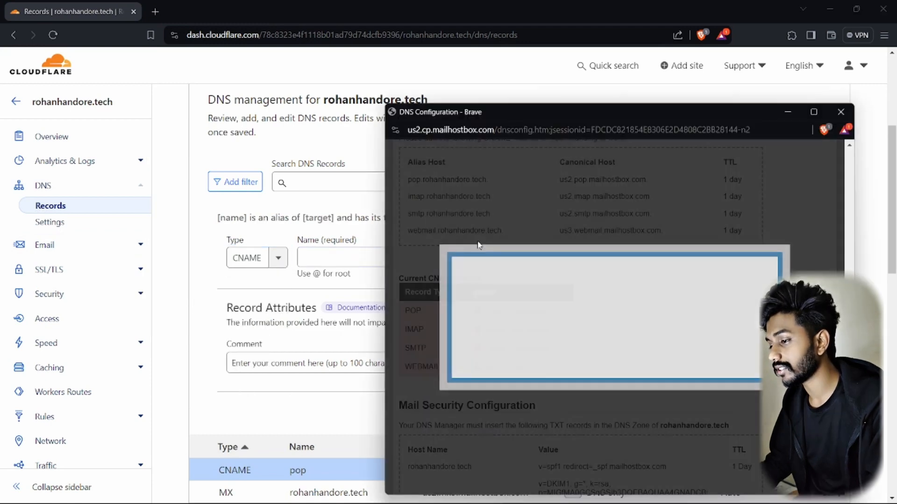
{"action": "left_click", "coordinate": [518, 332]}
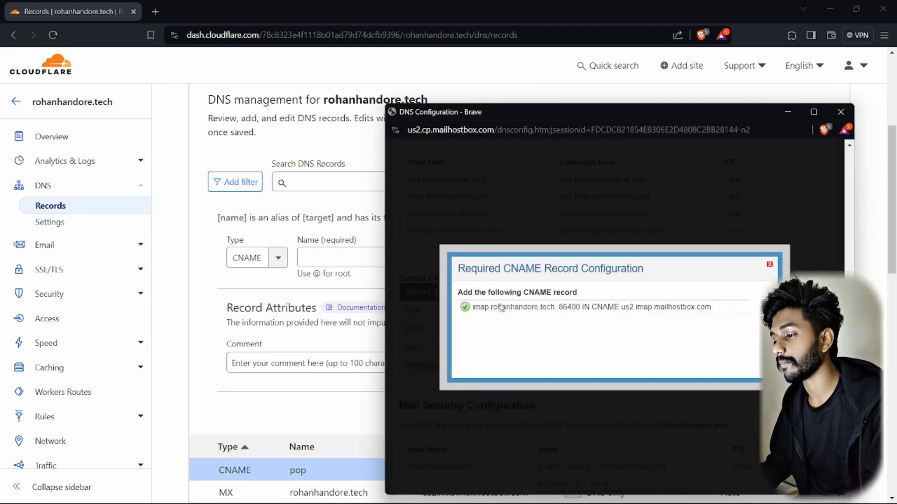
{"action": "left_click", "coordinate": [330, 259]}
{"action": "type", "text": "imap"}
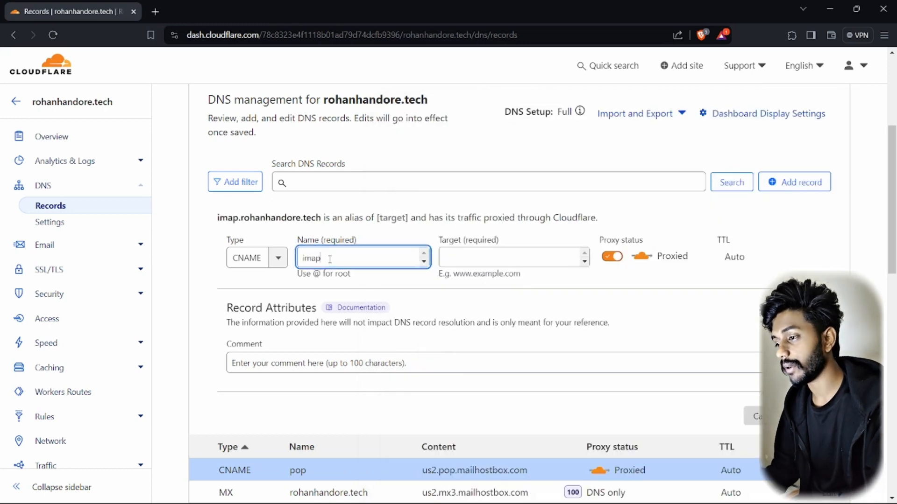
{"action": "left_click", "coordinate": [442, 258]}
{"action": "key", "text": "alt+Tab"}
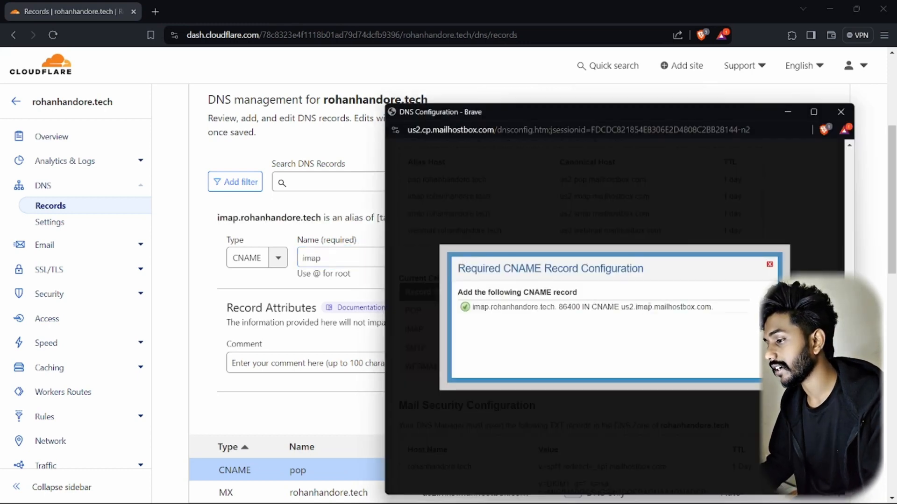
{"action": "left_click_drag", "start_coordinate": [622, 307], "coordinate": [700, 310]}
{"action": "key", "text": "ctrl+c"}
{"action": "key", "text": "alt+Tab"}
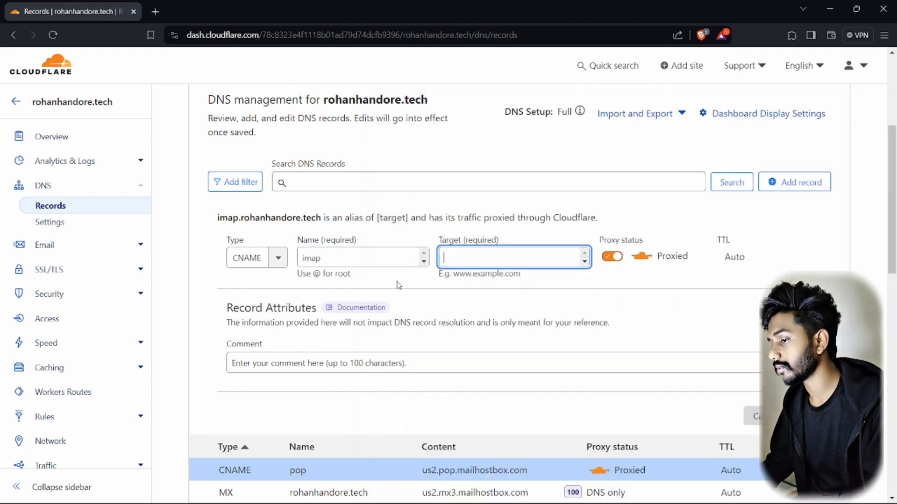
{"action": "key", "text": "ctrl+v"}
{"action": "key", "text": "Return"}
Add a CNAME record named smtp targeting us2.smtp.mailhostbox.com
{"action": "left_click", "coordinate": [261, 251]}
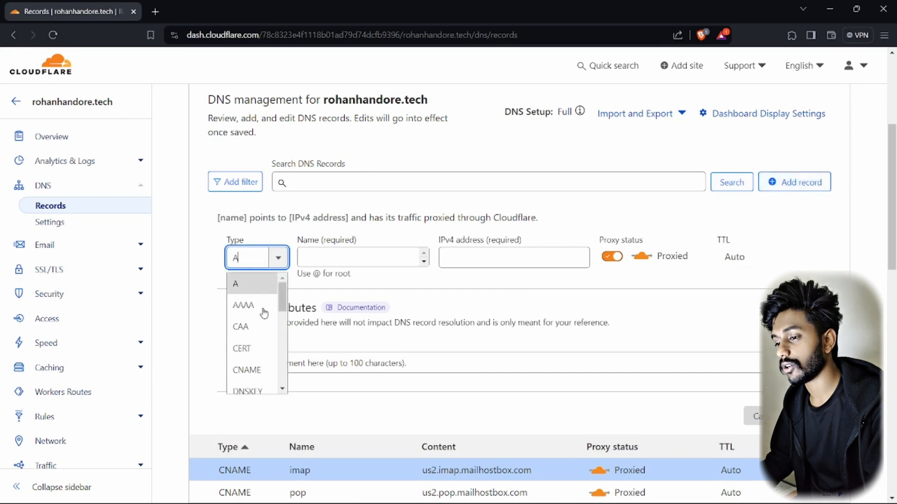
{"action": "left_click", "coordinate": [259, 365]}
{"action": "left_click", "coordinate": [346, 254]}
{"action": "key", "text": "alt+Tab"}
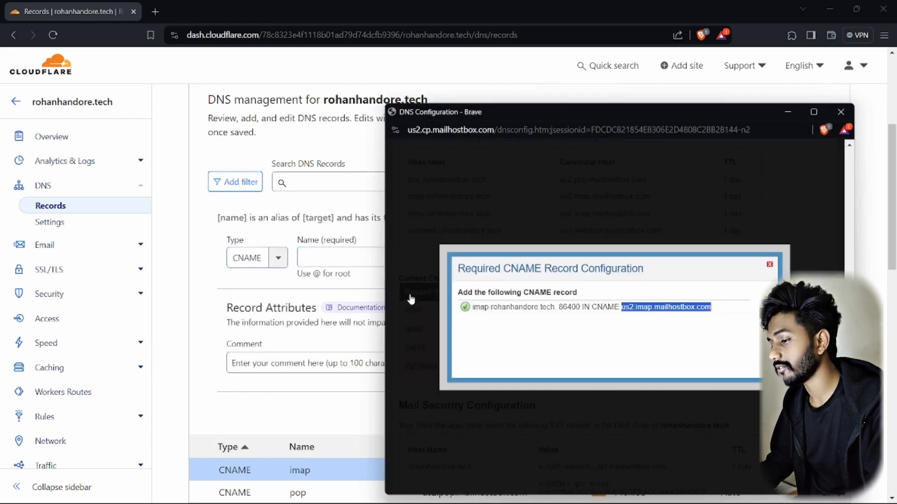
{"action": "left_click", "coordinate": [486, 312]}
{"action": "left_click", "coordinate": [512, 352]}
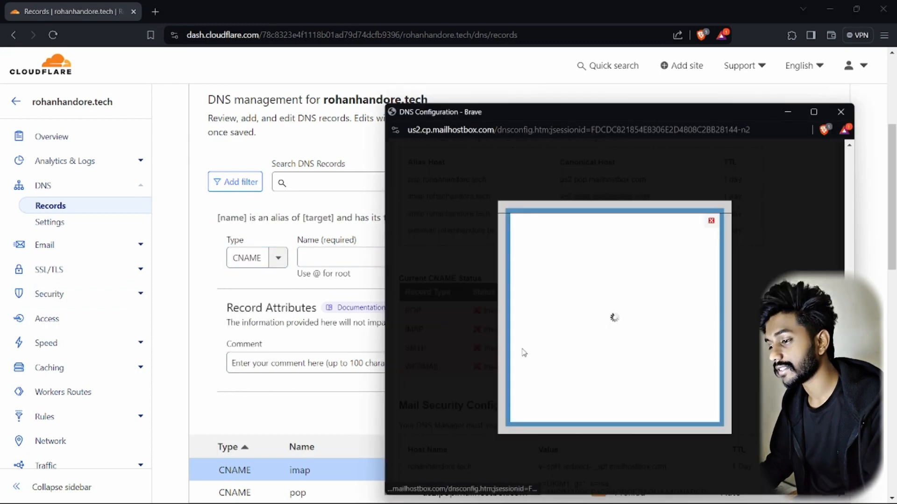
{"action": "type", "text": "smtp"}
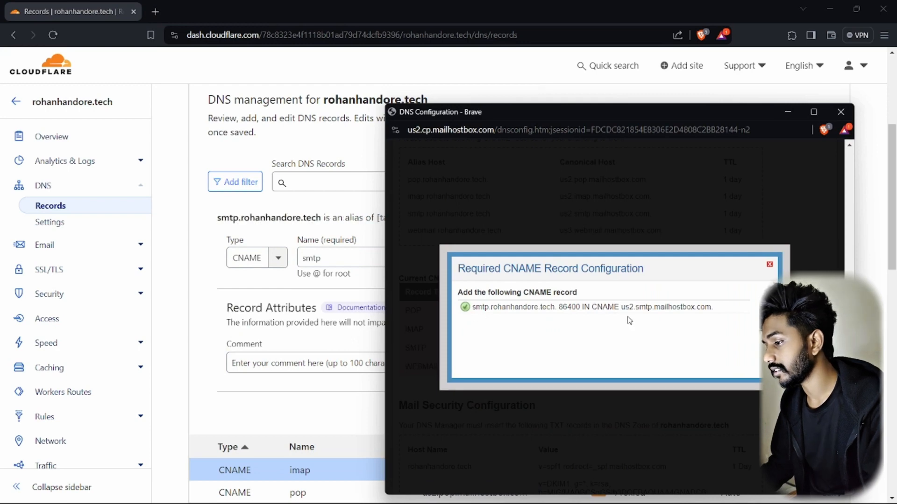
{"action": "left_click_drag", "start_coordinate": [623, 307], "coordinate": [711, 307]}
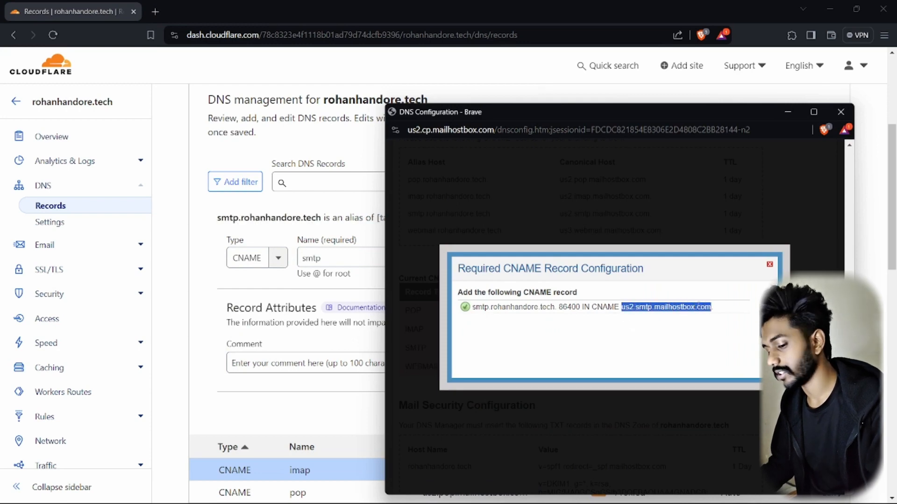
{"action": "key", "text": "ctrl+c"}
{"action": "key", "text": "alt+Tab"}
{"action": "key", "text": "ctrl+v"}
{"action": "left_click", "coordinate": [810, 417]}
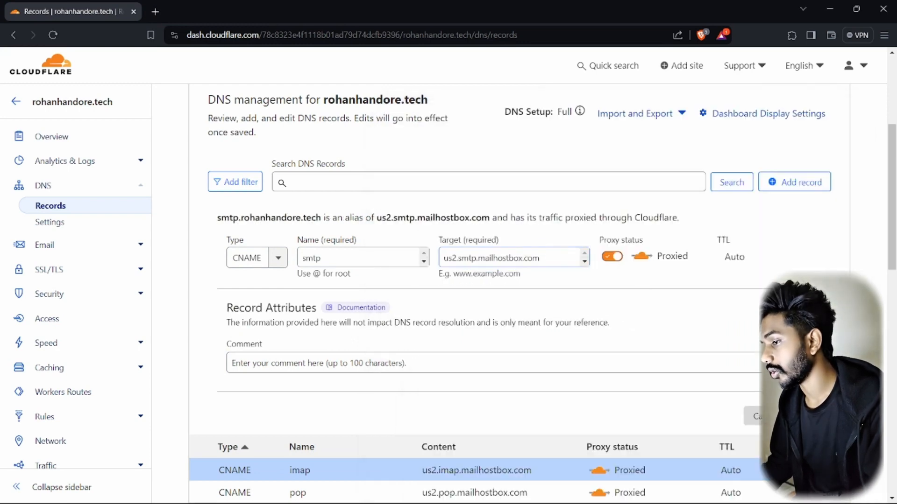
{"action": "key", "text": "alt+Tab"}
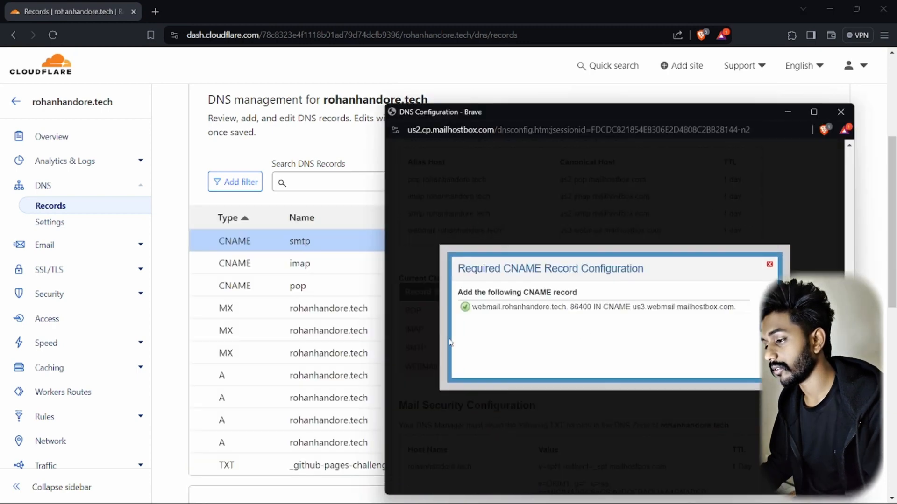
Start a new CNAME record in Cloudflare named webmail
{"action": "key", "text": "alt+Tab"}
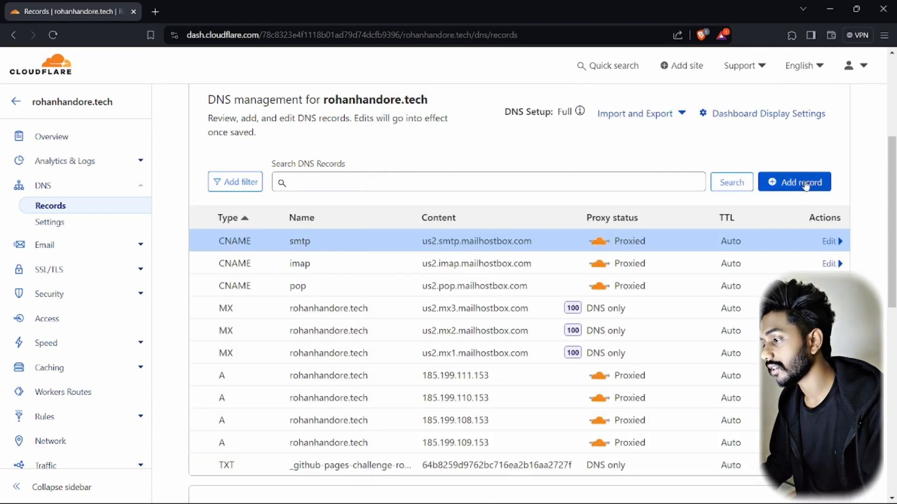
{"action": "left_click", "coordinate": [794, 182]}
{"action": "left_click", "coordinate": [254, 258]}
{"action": "left_click", "coordinate": [246, 370]}
{"action": "left_click", "coordinate": [364, 257]}
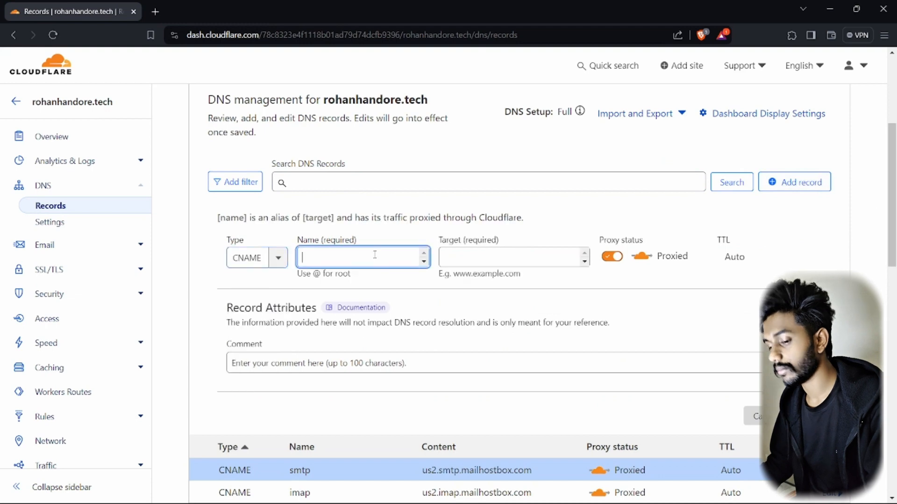
{"action": "type", "text": "webmail"}
{"action": "key", "text": "alt+Tab"}
{"action": "double_click", "coordinate": [485, 307]}
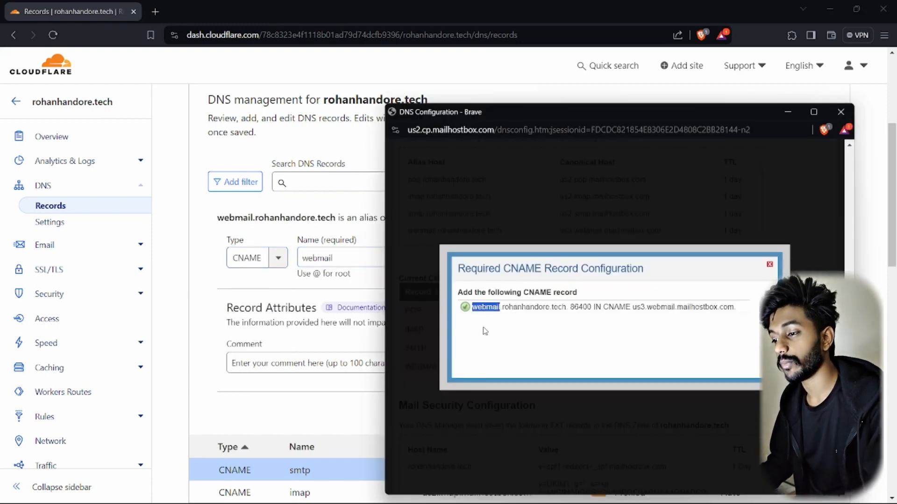
{"action": "double_click", "coordinate": [347, 255]}
{"action": "left_click", "coordinate": [346, 255]}
Set the webmail record's target to us3.webmail.mailhostbox.com, copied from Mailhostbox
{"action": "key", "text": "alt+Tab"}
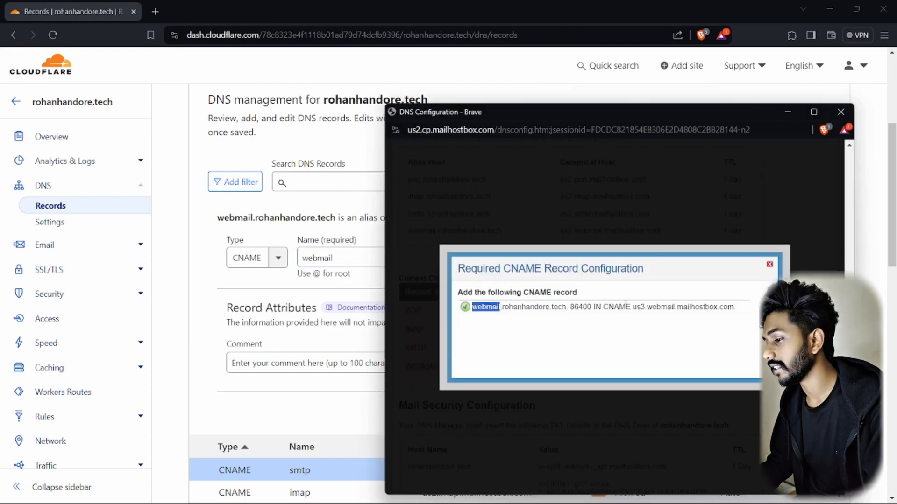
{"action": "left_click_drag", "start_coordinate": [633, 307], "coordinate": [718, 306]}
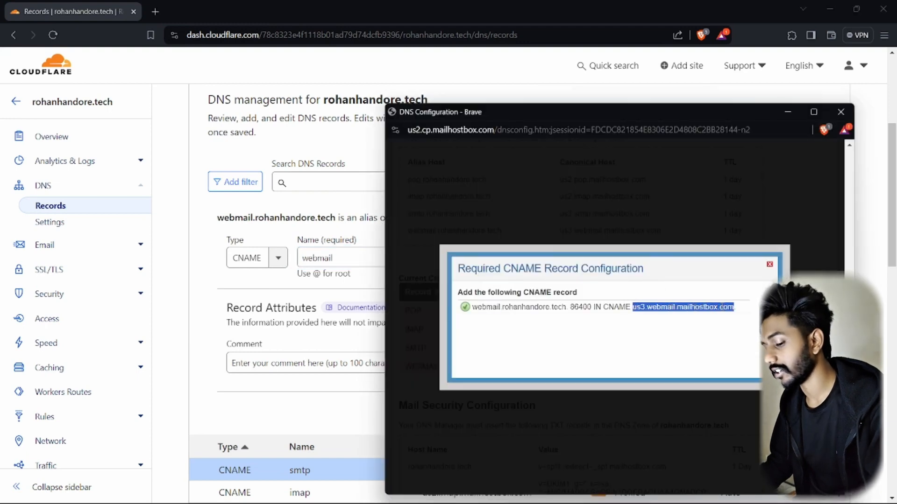
{"action": "key", "text": "ctrl+c"}
{"action": "key", "text": "alt+Tab"}
{"action": "key", "text": "Tab"}
{"action": "key", "text": "ctrl+v"}
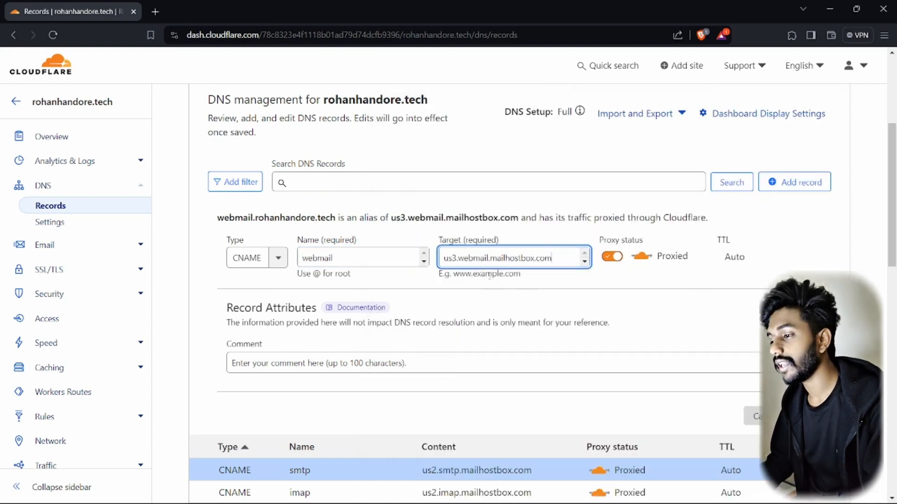
{"action": "left_click", "coordinate": [190, 320]}
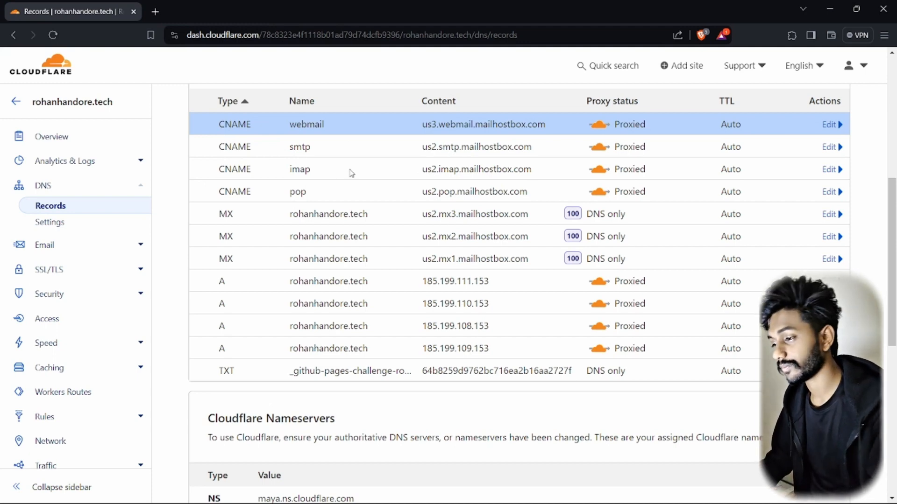
{"action": "key", "text": "alt+Tab"}
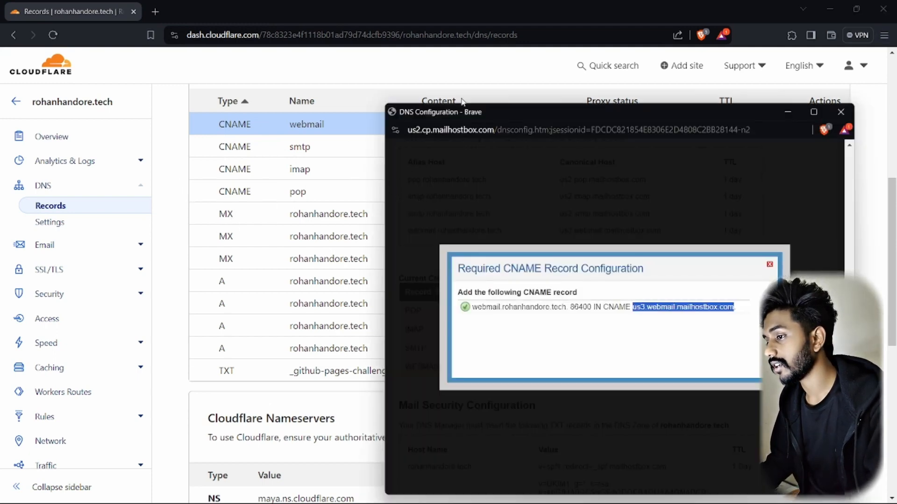
Show Mailhostbox's required DKIM TXT record for 20240228._domainkey.rohanhandore.tech beside Cloudflare
{"action": "left_click", "coordinate": [335, 158]}
{"action": "key", "text": "alt+Tab"}
{"action": "key", "text": "Tab"}
{"action": "key", "text": "Tab"}
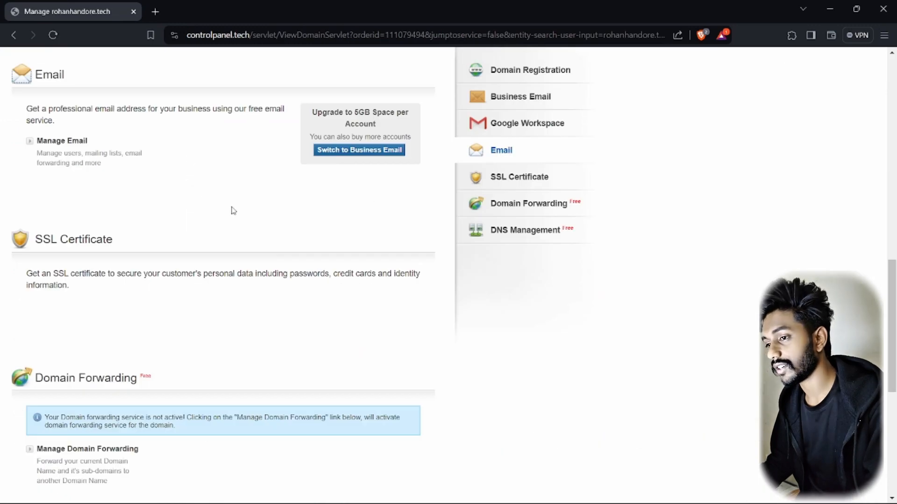
{"action": "key", "text": "alt+Tab"}
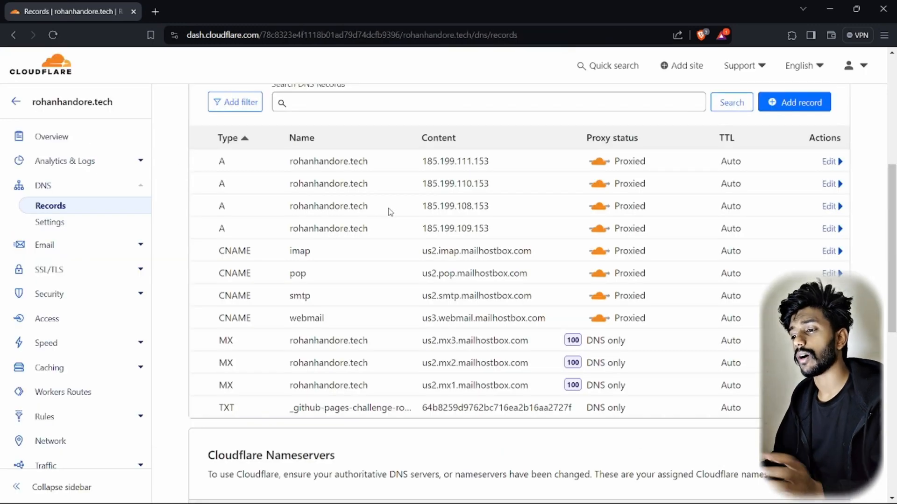
{"action": "key", "text": "alt+Tab"}
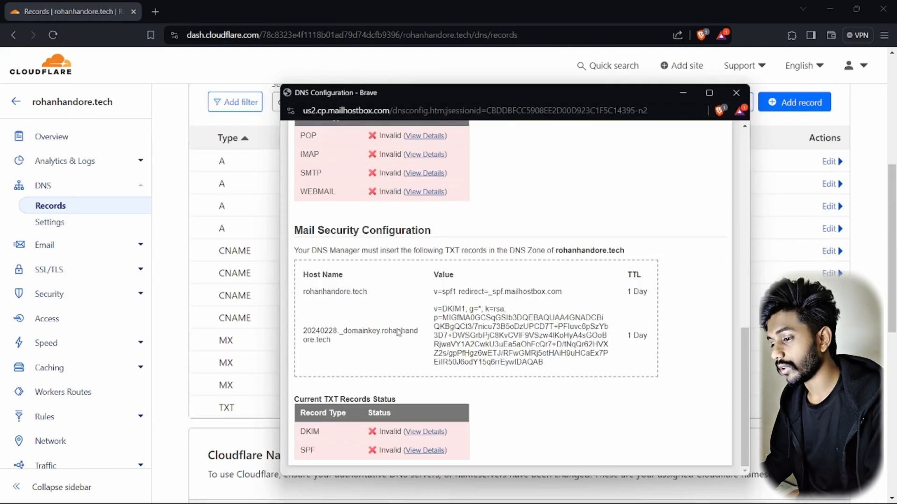
{"action": "double_click", "coordinate": [300, 432]}
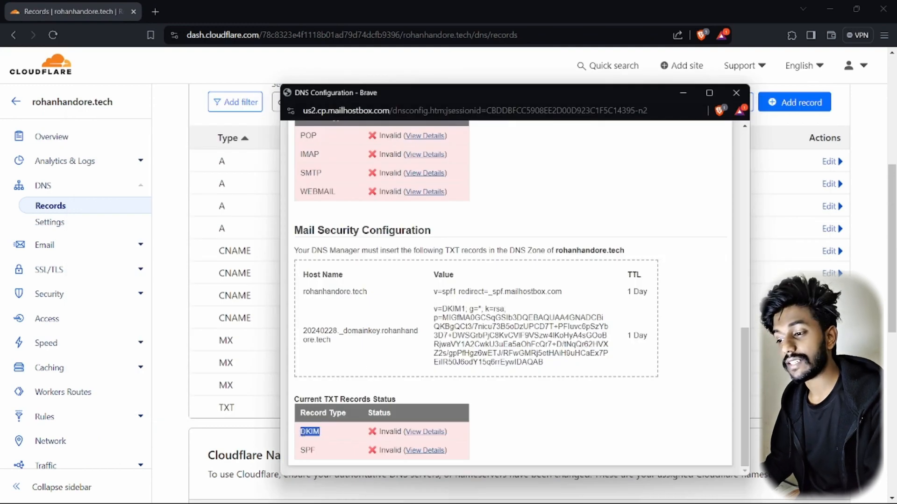
{"action": "double_click", "coordinate": [306, 451]}
{"action": "left_click", "coordinate": [411, 433]}
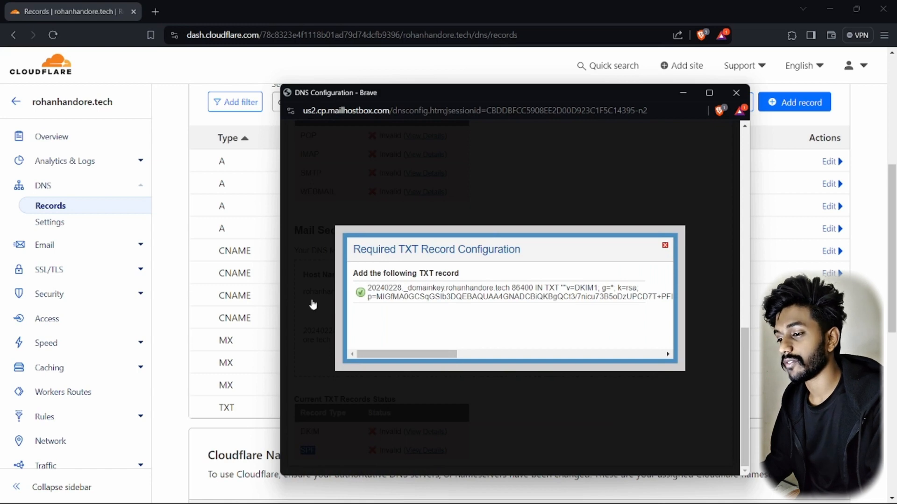
{"action": "left_click", "coordinate": [190, 154]}
Start a new DNS record in Cloudflare with type TXT
{"action": "left_click", "coordinate": [789, 102]}
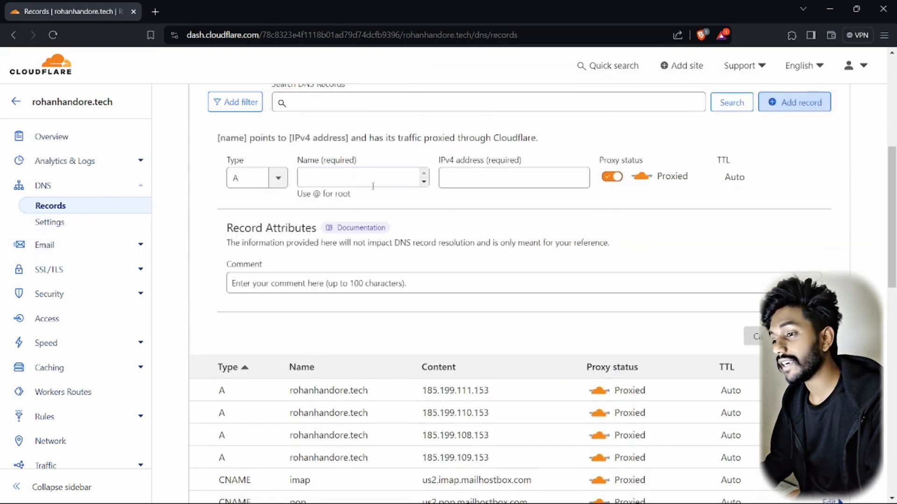
{"action": "left_click", "coordinate": [235, 178]}
{"action": "scroll", "coordinate": [255, 271], "scroll_direction": "down", "scroll_amount": 5}
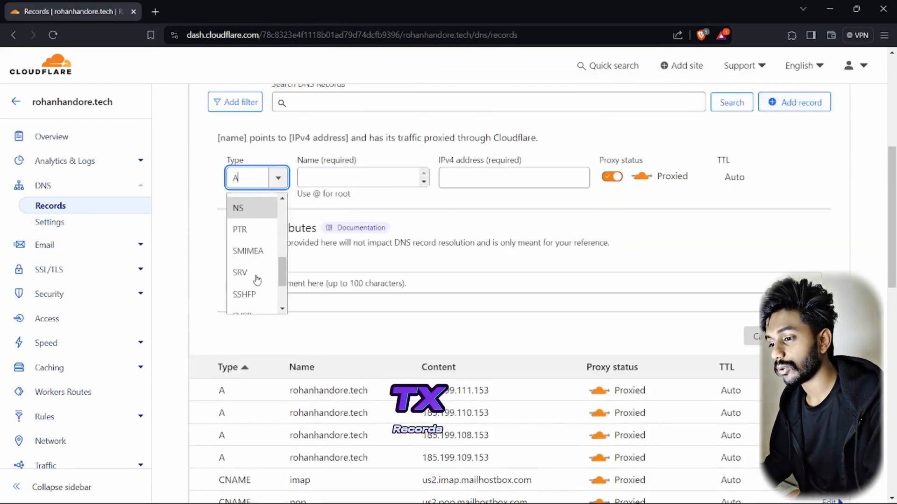
{"action": "scroll", "coordinate": [252, 254], "scroll_direction": "down", "scroll_amount": 3}
{"action": "left_click", "coordinate": [249, 281]}
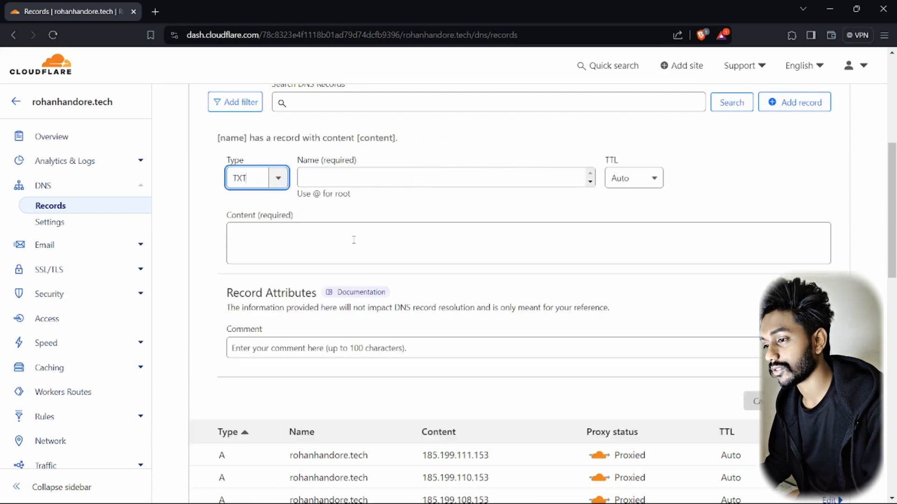
Paste 20240228._domainkey from Mailhostbox as the TXT record name
{"action": "left_click", "coordinate": [353, 178]}
{"action": "key", "text": "alt+Tab"}
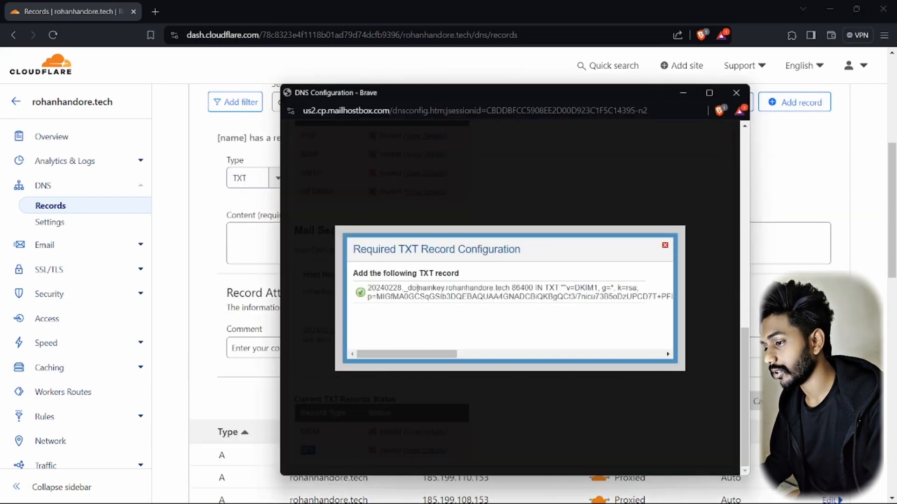
{"action": "left_click_drag", "start_coordinate": [368, 287], "coordinate": [440, 288]}
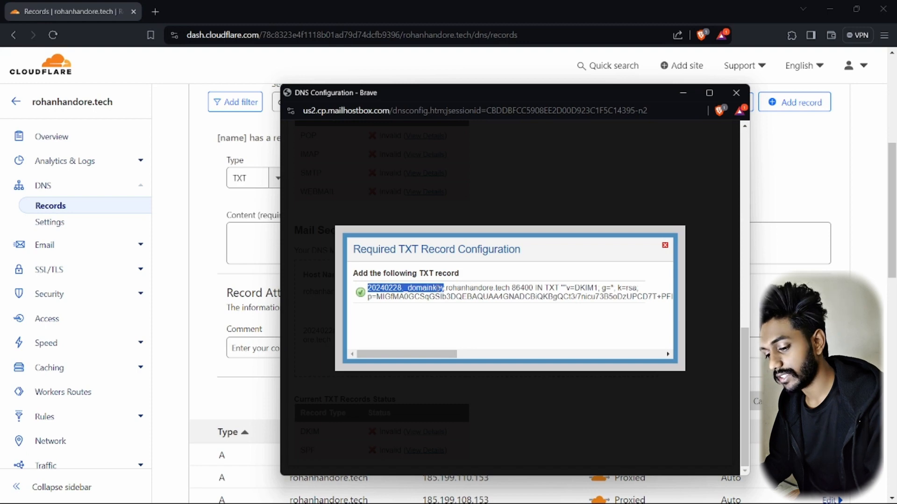
{"action": "key", "text": "ctrl+c"}
{"action": "key", "text": "alt+Tab"}
{"action": "key", "text": "ctrl+v"}
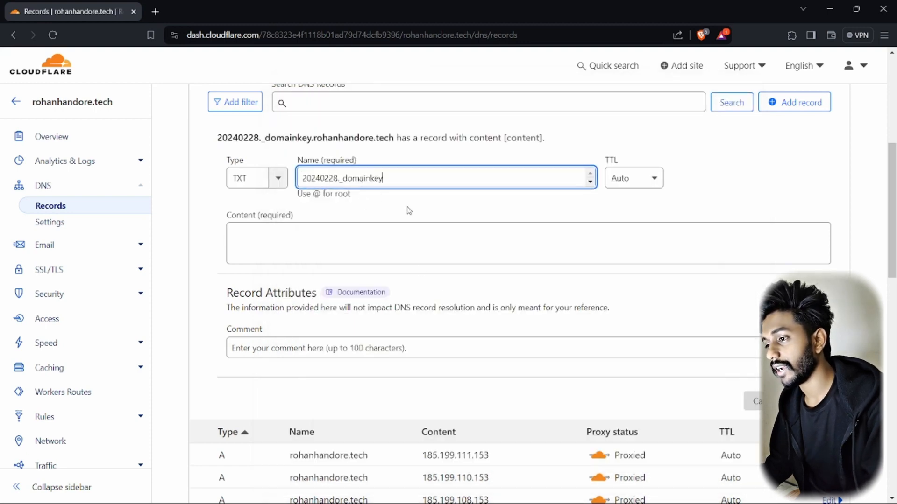
{"action": "key", "text": "alt+Tab"}
{"action": "key", "text": "alt+Tab"}
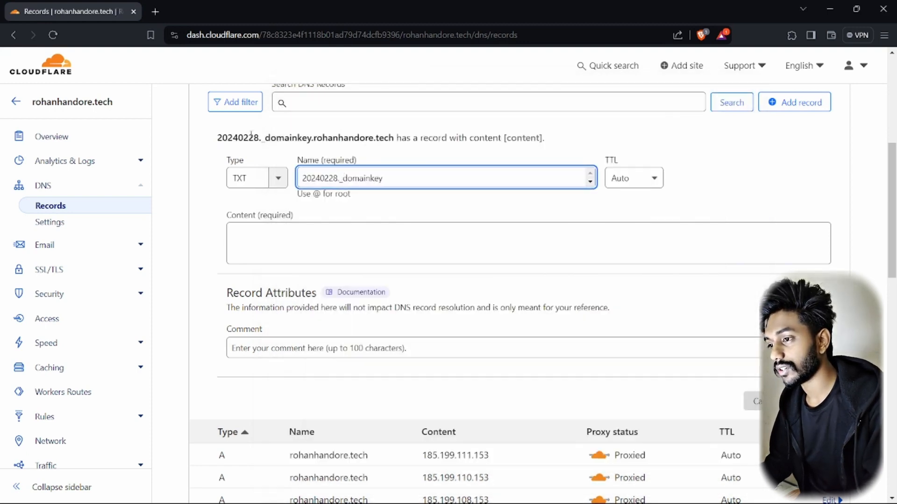
{"action": "double_click", "coordinate": [254, 132]}
{"action": "left_click_drag", "start_coordinate": [255, 133], "coordinate": [395, 138]}
{"action": "key", "text": "alt+Tab"}
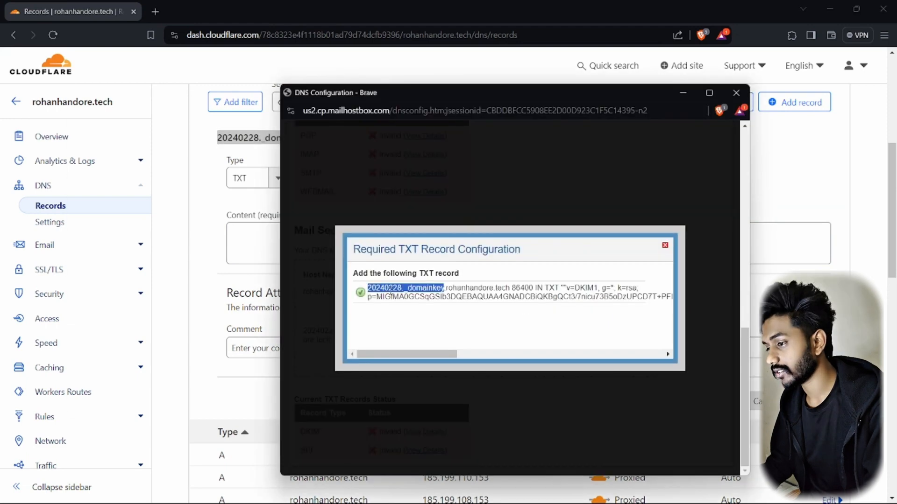
Paste the Mailhostbox v=DKIM1 key as the record content and save it
{"action": "left_click_drag", "start_coordinate": [446, 287], "coordinate": [575, 297]}
{"action": "left_click", "coordinate": [539, 292]}
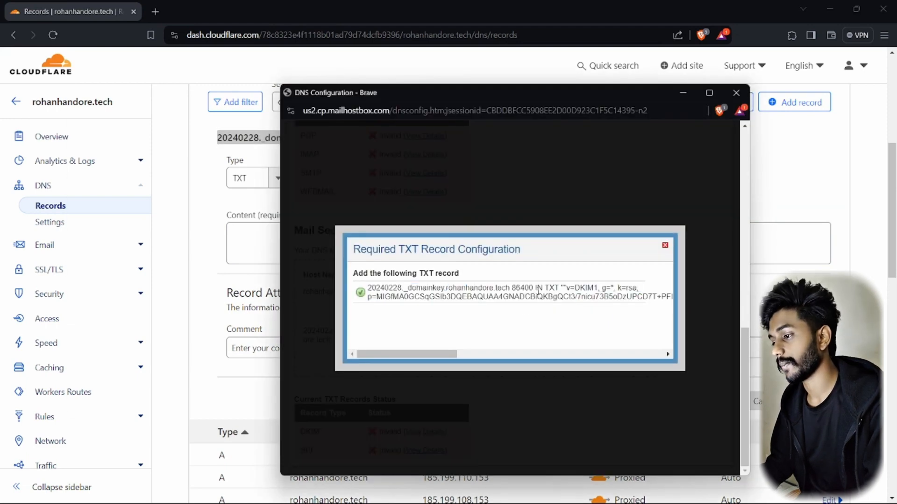
{"action": "key", "text": "alt+Tab"}
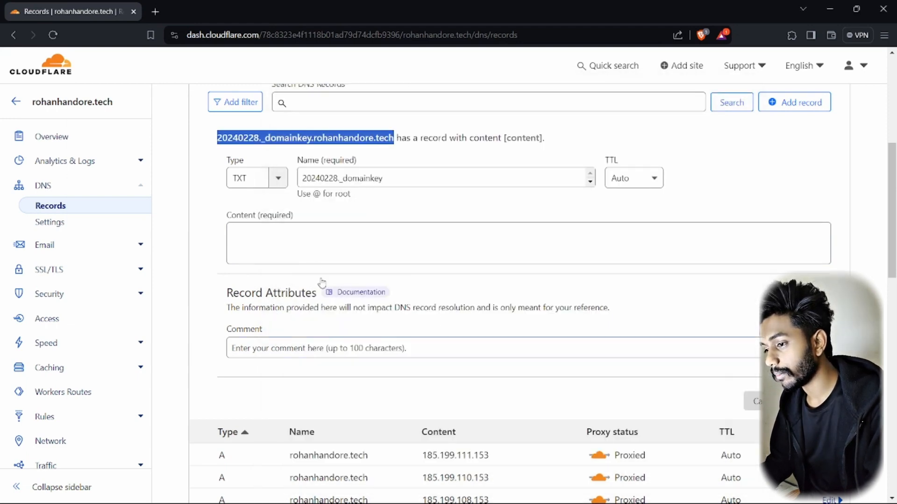
{"action": "left_click", "coordinate": [299, 243]}
{"action": "key", "text": "alt+Tab"}
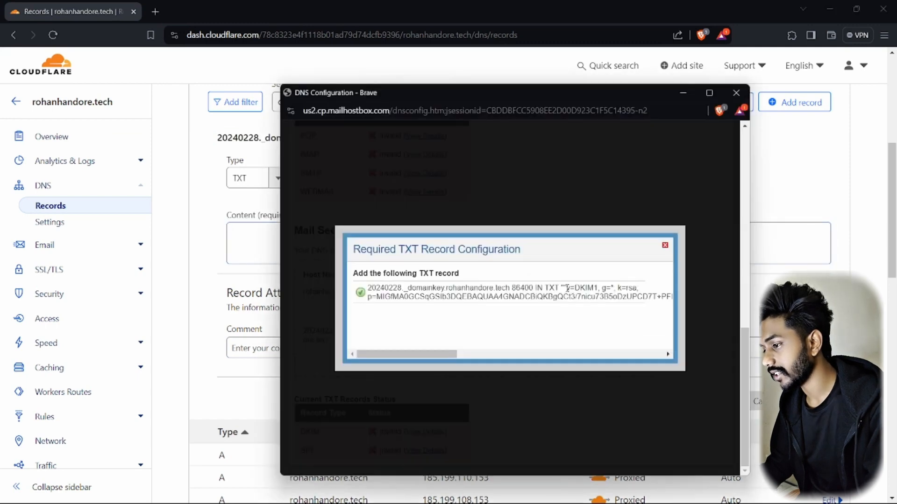
{"action": "left_click_drag", "start_coordinate": [566, 288], "coordinate": [658, 296]}
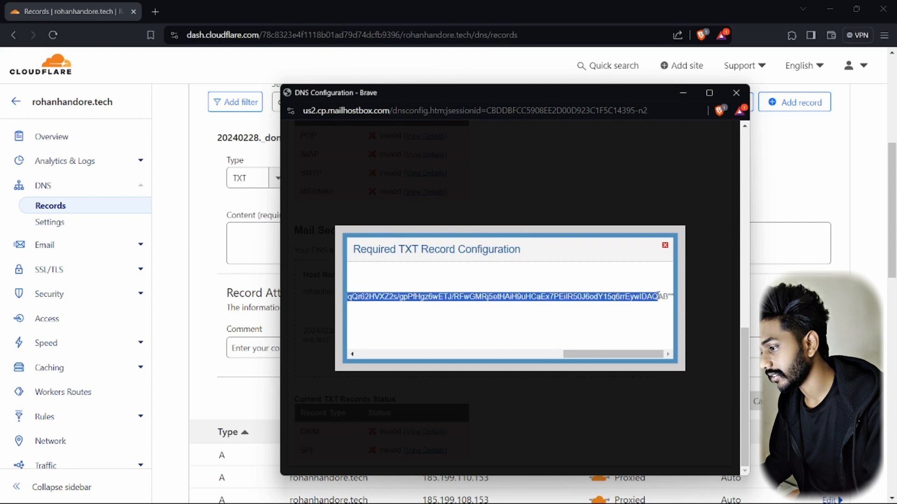
{"action": "left_click", "coordinate": [638, 317]}
{"action": "key", "text": "alt+Tab"}
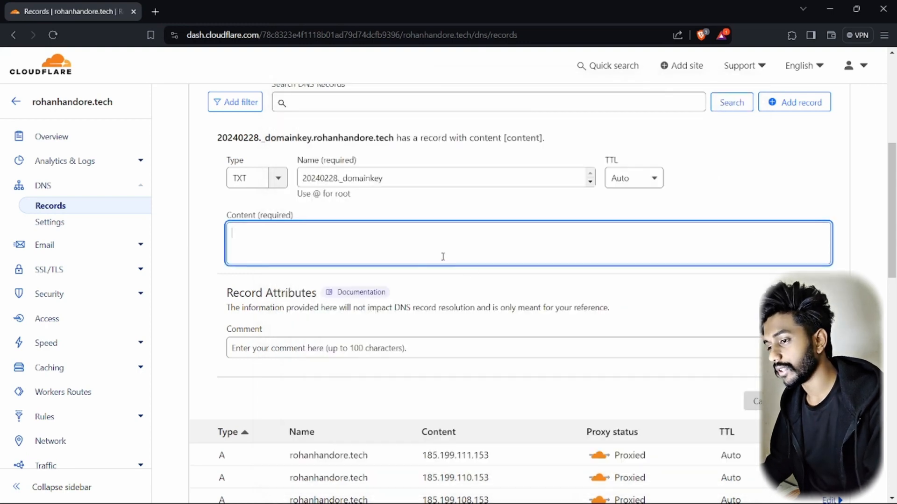
{"action": "key", "text": "ctrl+v"}
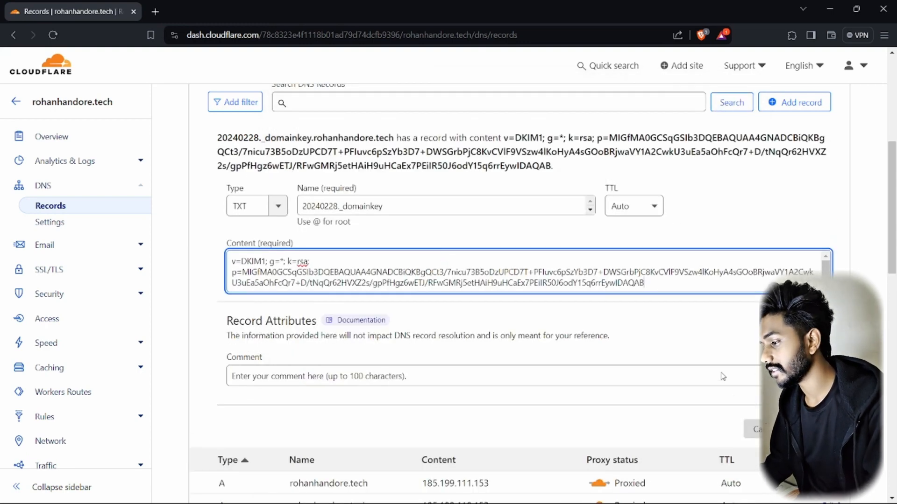
{"action": "left_click", "coordinate": [806, 430]}
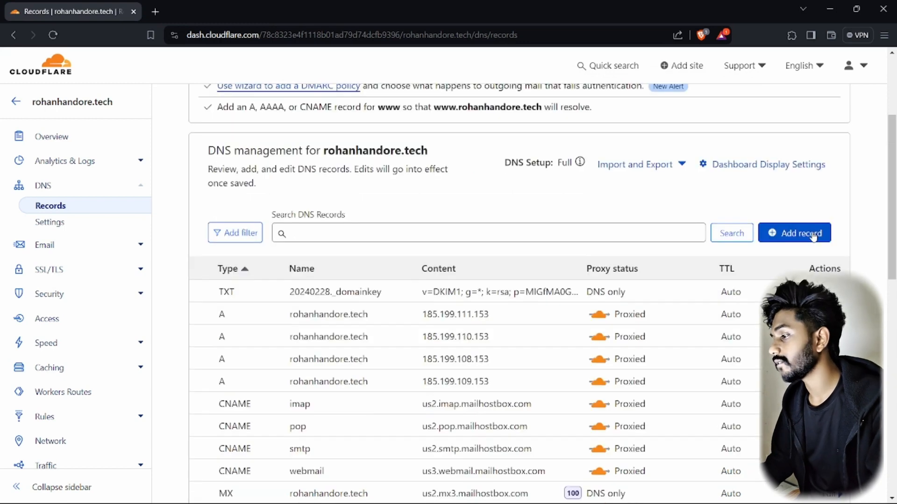
{"action": "left_click", "coordinate": [799, 233]}
Start a TXT record named @ and bring up Mailhostbox's SPF record details
{"action": "left_click", "coordinate": [279, 312]}
{"action": "scroll", "coordinate": [255, 383], "scroll_direction": "down", "scroll_amount": 4}
{"action": "scroll", "coordinate": [254, 394], "scroll_direction": "down", "scroll_amount": 5}
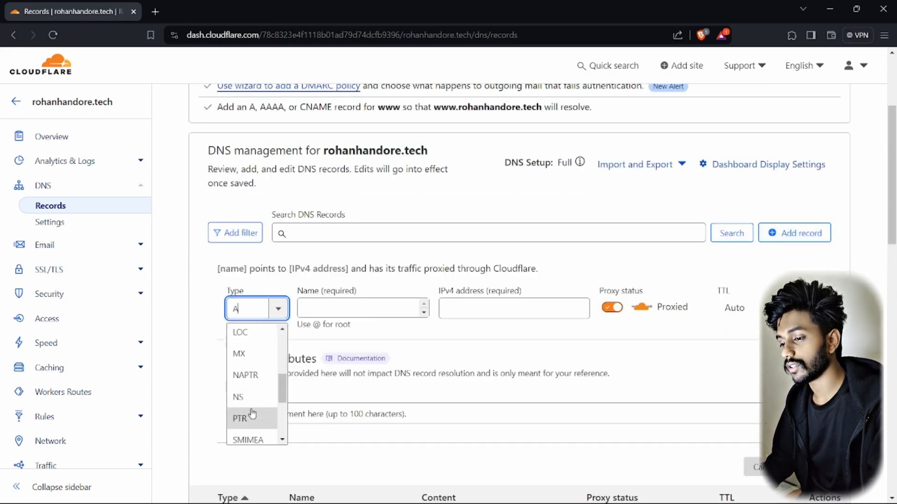
{"action": "left_click", "coordinate": [251, 432]}
{"action": "key", "text": "alt+Tab"}
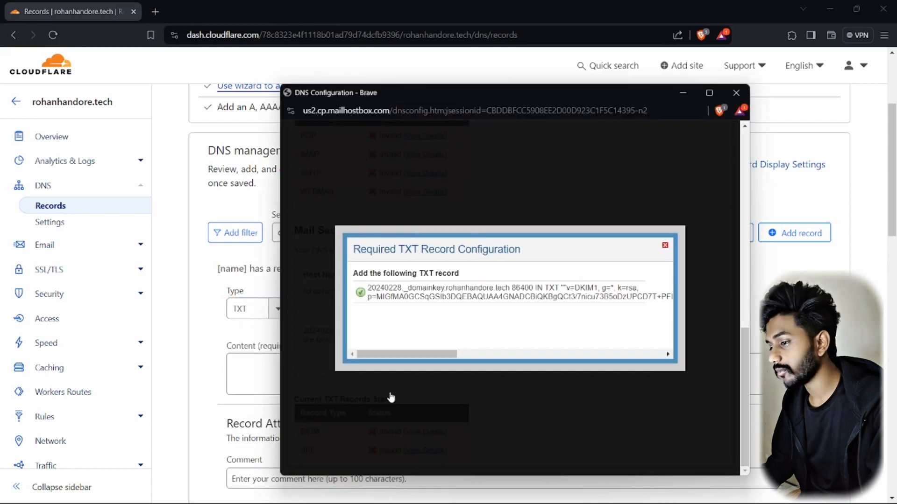
{"action": "left_click", "coordinate": [665, 246]}
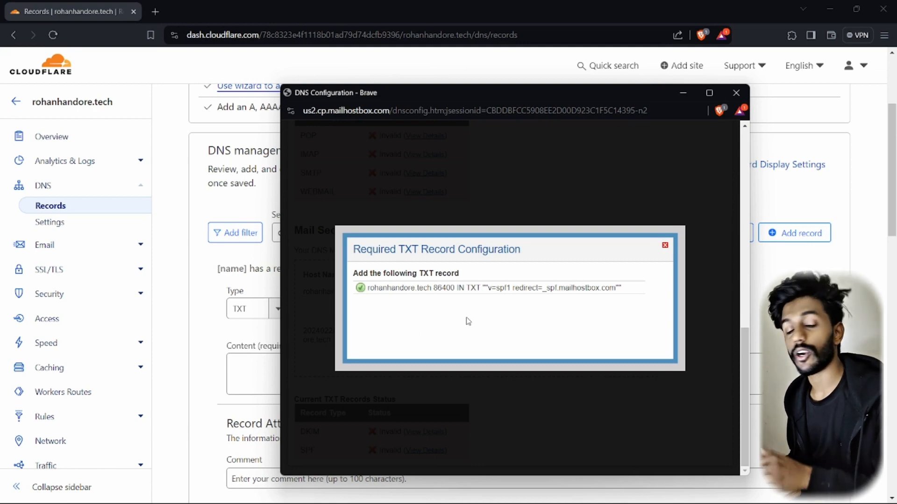
{"action": "left_click", "coordinate": [495, 376]}
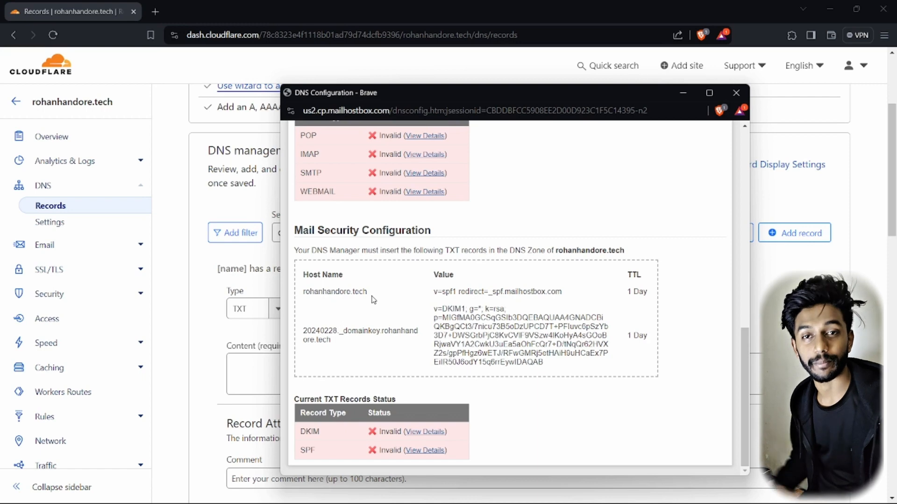
{"action": "left_click", "coordinate": [414, 452]}
{"action": "left_click", "coordinate": [317, 309]}
{"action": "type", "text": "@"}
Paste v=spf1 redirect=_spf.mailhostbox.com as the TXT content and save the record
{"action": "key", "text": "alt+Tab"}
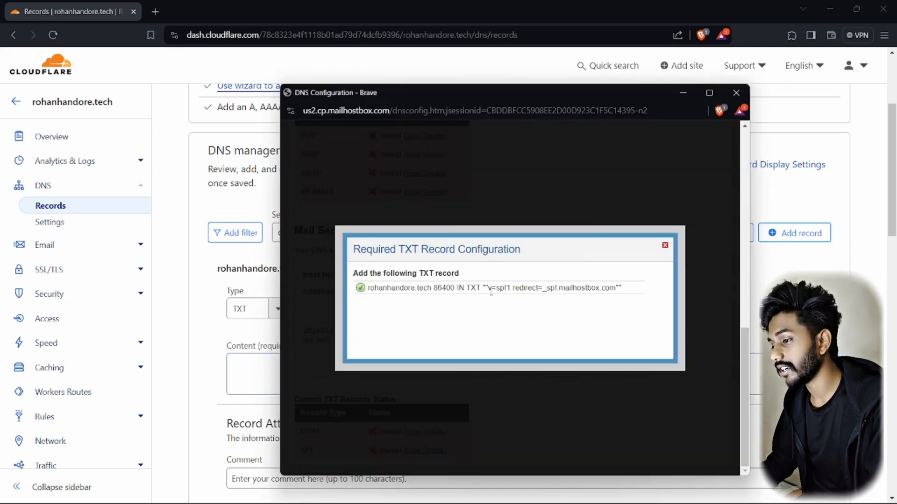
{"action": "left_click_drag", "start_coordinate": [487, 290], "coordinate": [588, 290]}
{"action": "left_click", "coordinate": [489, 288]}
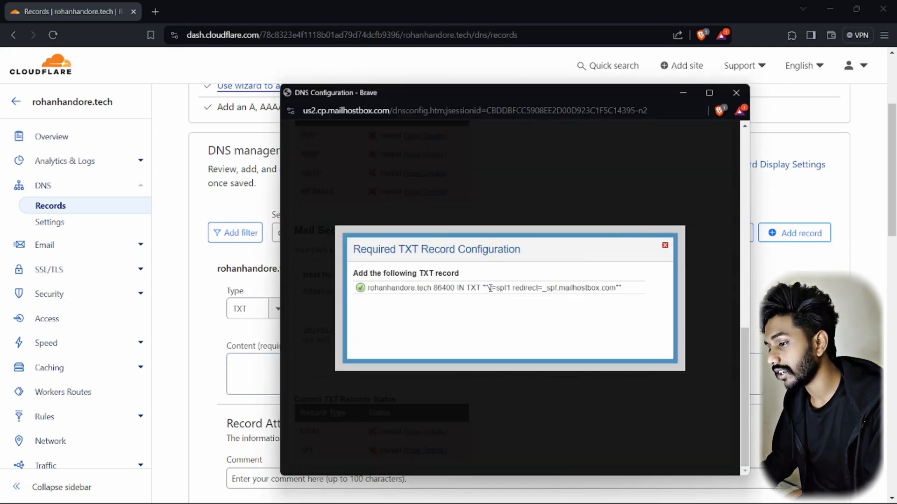
{"action": "left_click_drag", "start_coordinate": [489, 288], "coordinate": [616, 287]}
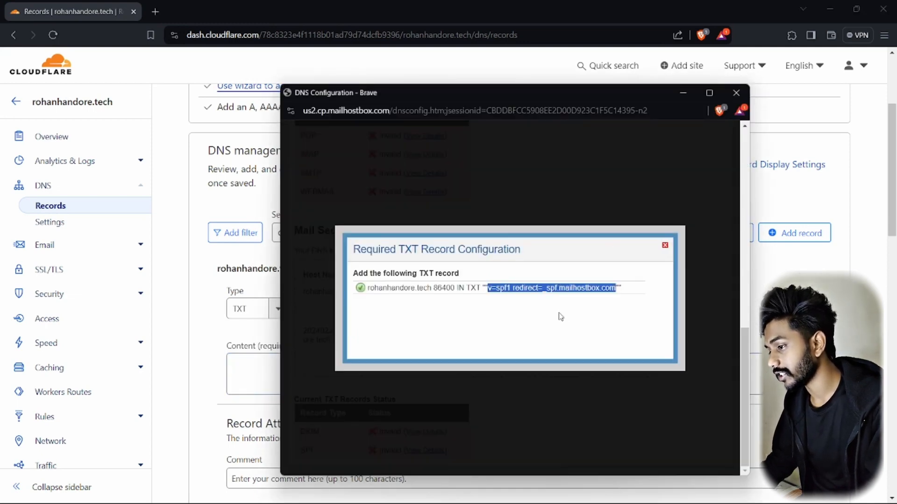
{"action": "key", "text": "ctrl+c"}
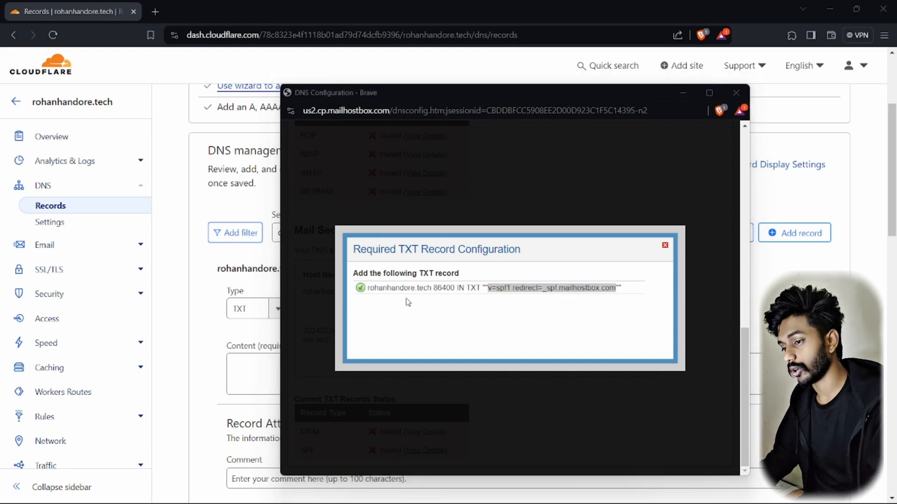
{"action": "key", "text": "alt+Tab"}
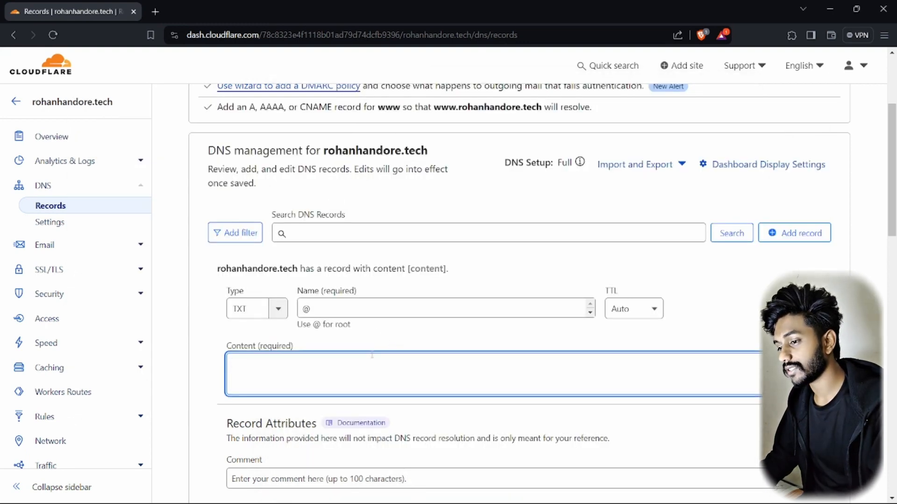
{"action": "key", "text": "ctrl+v"}
{"action": "scroll", "coordinate": [724, 290], "scroll_direction": "down", "scroll_amount": 4}
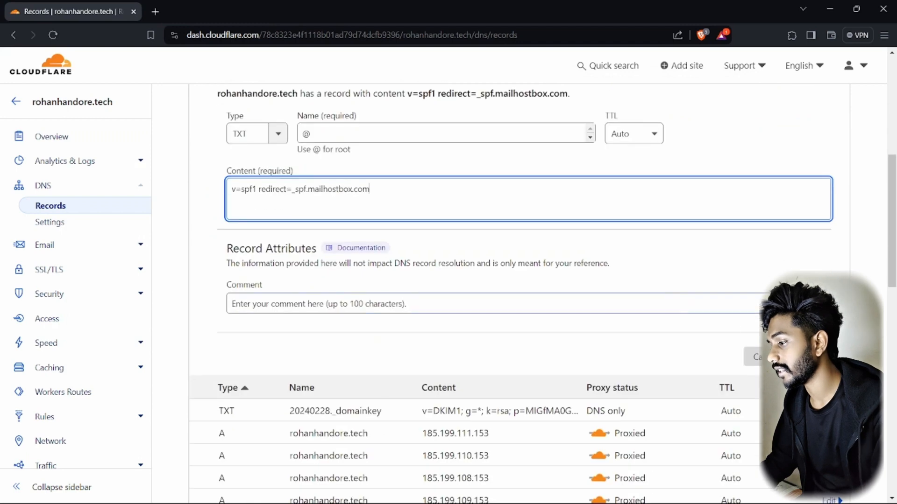
{"action": "left_click", "coordinate": [812, 356]}
{"action": "scroll", "coordinate": [332, 274], "scroll_direction": "down", "scroll_amount": 2}
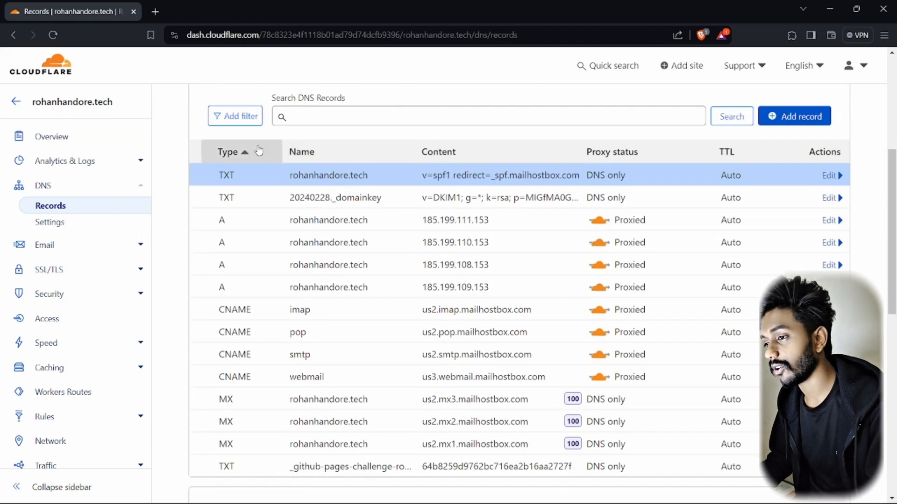
{"action": "key", "text": "alt+Tab"}
Reload Mail > DNS Configuration to recheck record statuses, then return to the Dashboard
{"action": "left_click", "coordinate": [461, 173]}
{"action": "scroll", "coordinate": [378, 219], "scroll_direction": "up", "scroll_amount": 6}
{"action": "scroll", "coordinate": [380, 228], "scroll_direction": "up", "scroll_amount": 3}
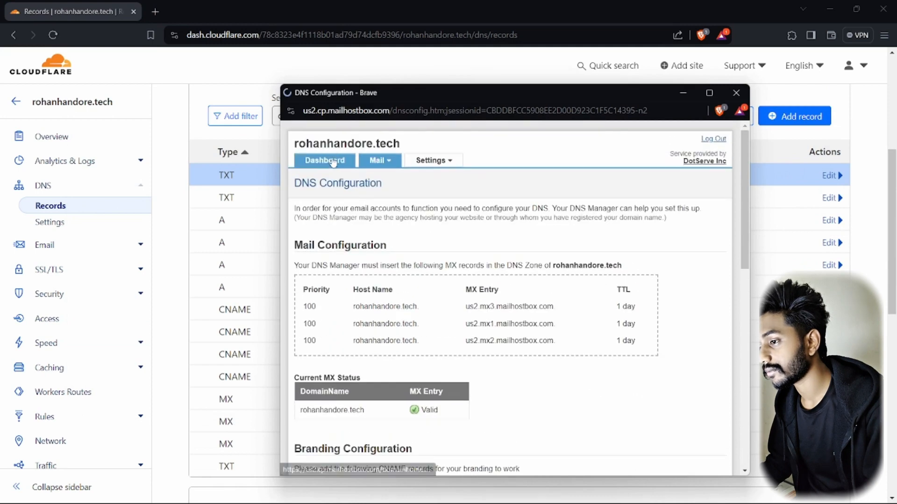
{"action": "left_click", "coordinate": [336, 160]}
{"action": "left_click", "coordinate": [382, 160]}
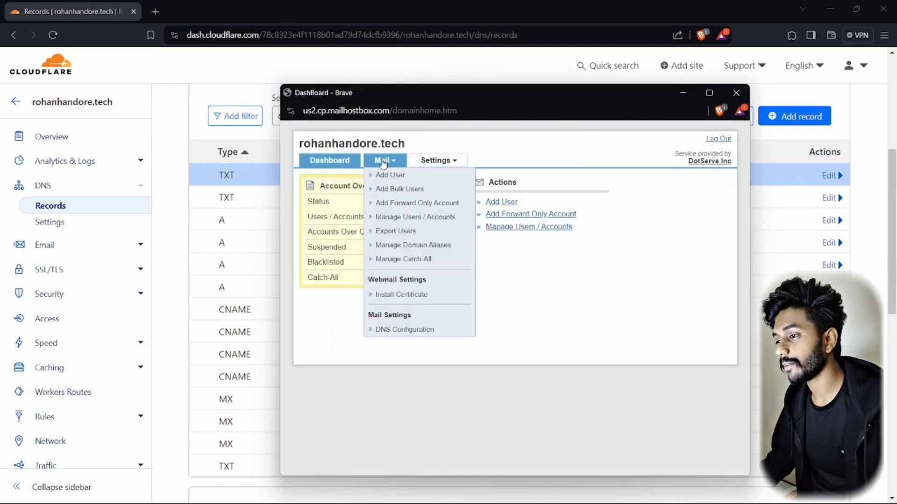
{"action": "left_click", "coordinate": [390, 329]}
{"action": "scroll", "coordinate": [391, 333], "scroll_direction": "down", "scroll_amount": 3}
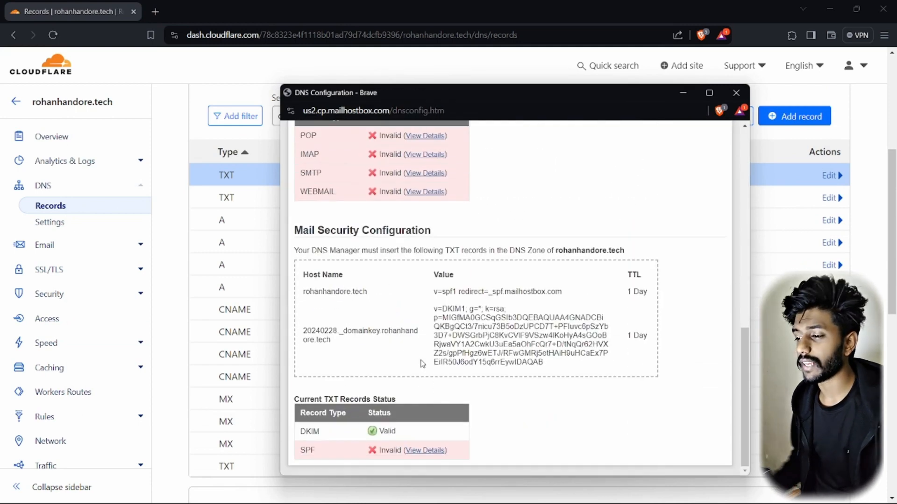
{"action": "scroll", "coordinate": [422, 364], "scroll_direction": "up", "scroll_amount": 5}
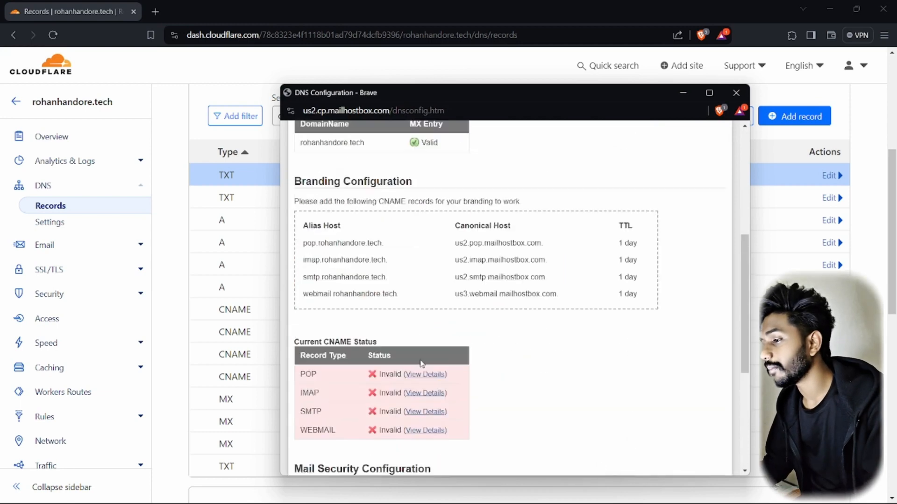
{"action": "left_click", "coordinate": [376, 160]}
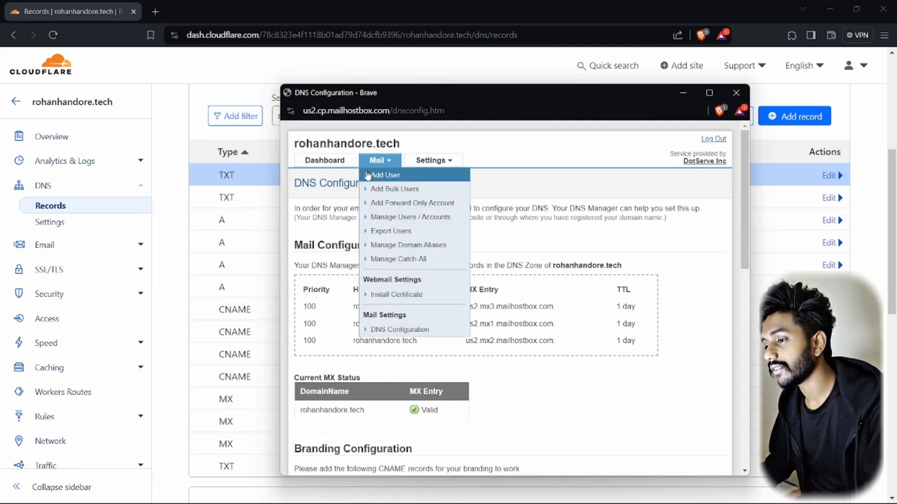
{"action": "left_click", "coordinate": [326, 161]}
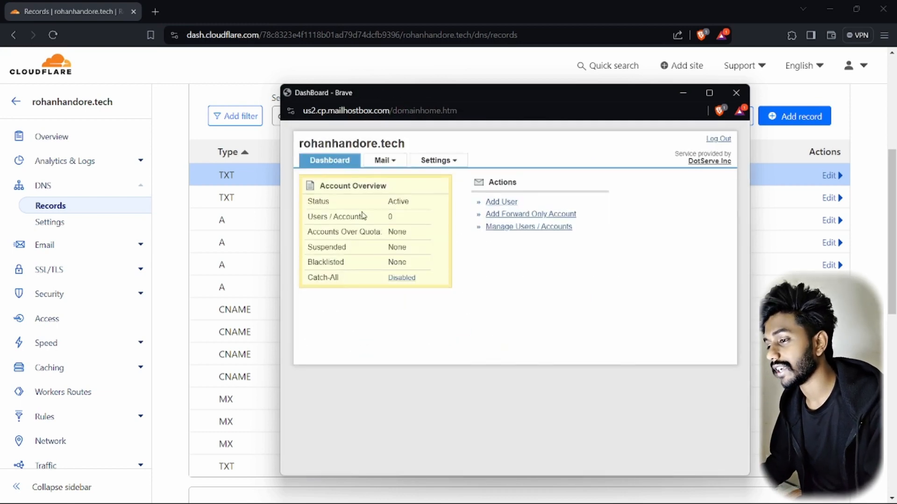
Start a new email user and enter the owner's first and last name
{"action": "left_click", "coordinate": [489, 204]}
{"action": "left_click", "coordinate": [432, 229]}
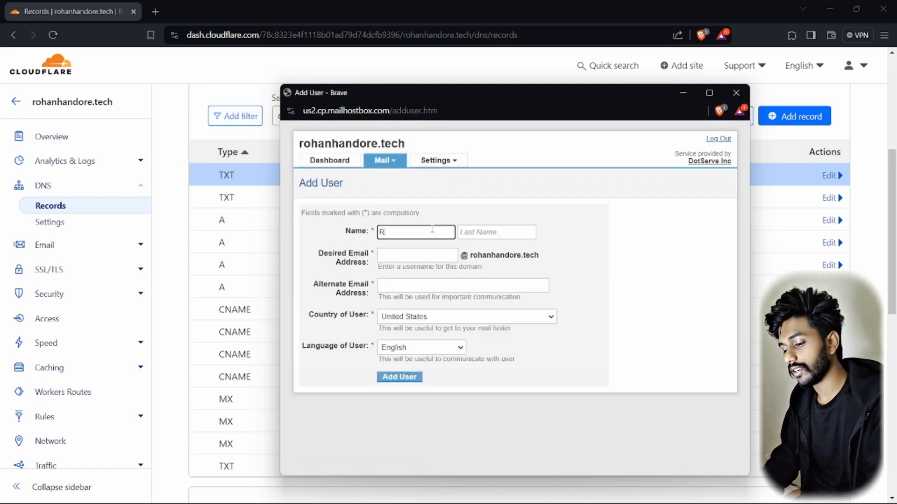
{"action": "key", "text": "Tab"}
{"action": "key", "text": "Tab"}
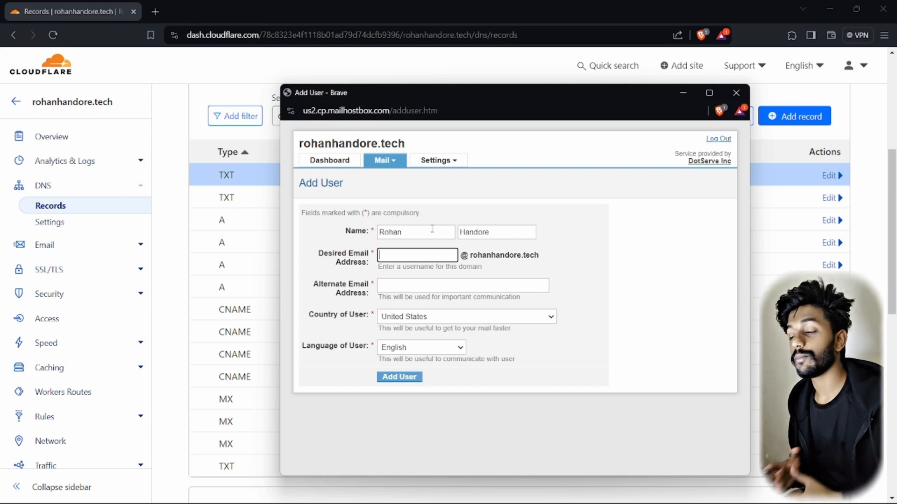
Enter the desired mailbox address and an alternate email, then create the user
{"action": "type", "text": "mo"}
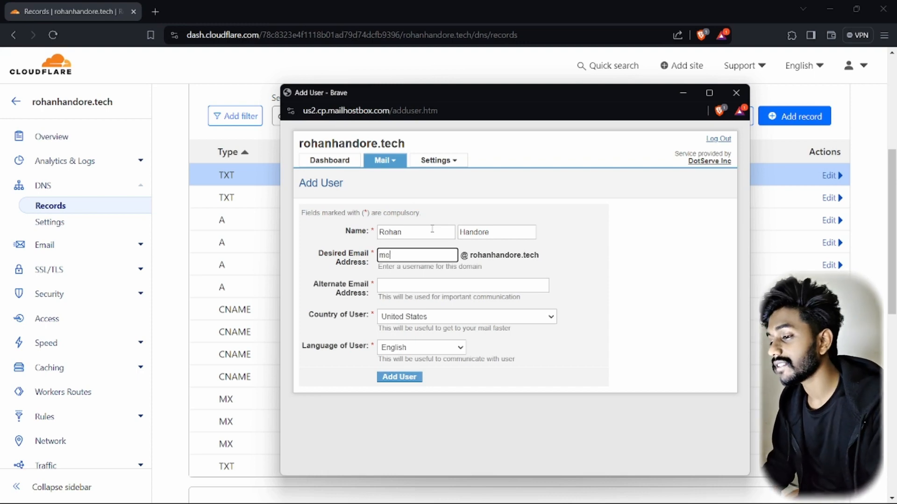
{"action": "key", "text": "Tab"}
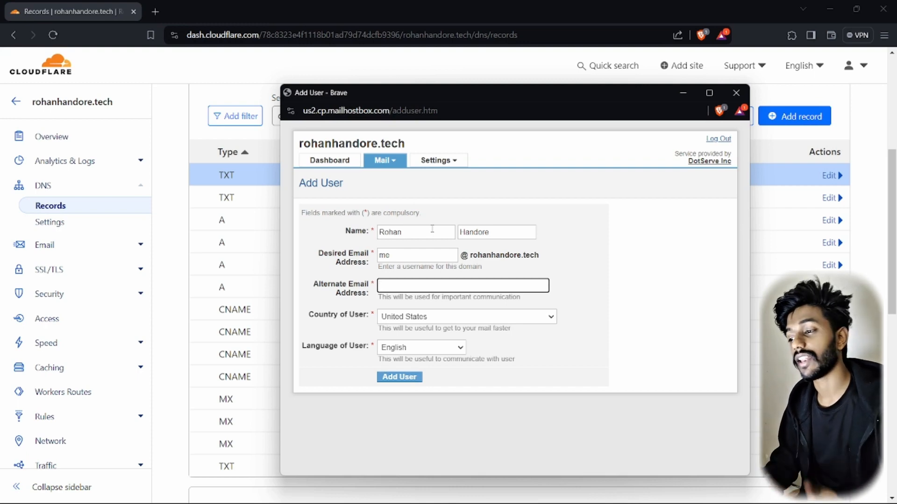
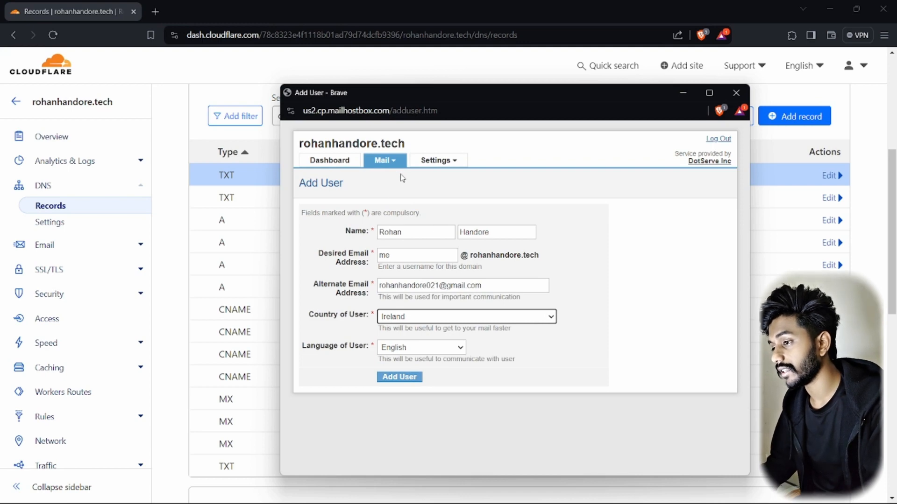
{"action": "left_click", "coordinate": [406, 381]}
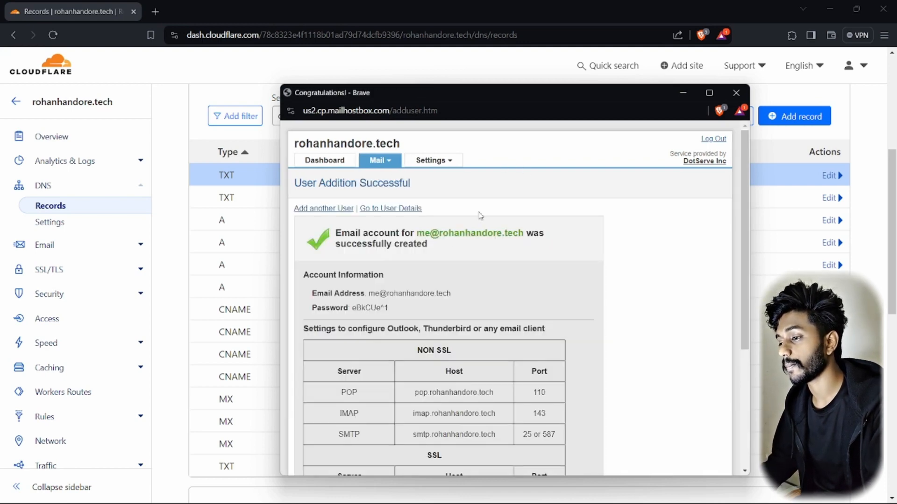
{"action": "scroll", "coordinate": [425, 252], "scroll_direction": "down", "scroll_amount": 4}
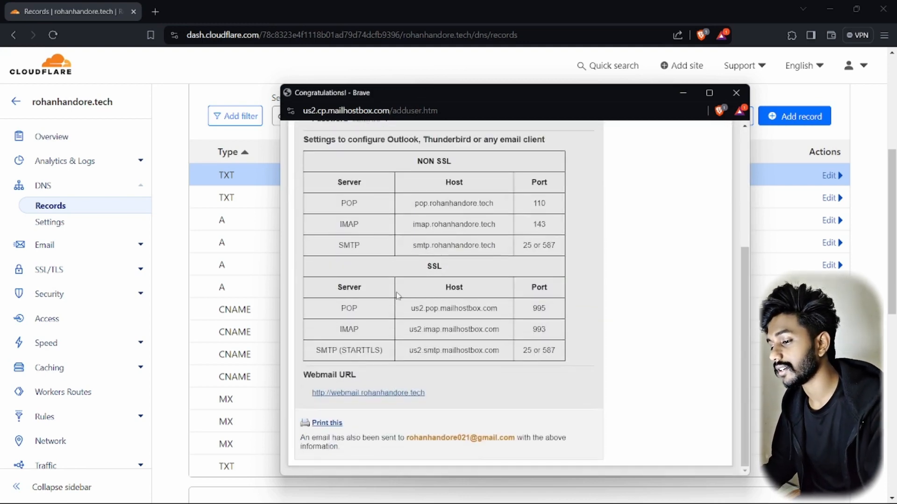
{"action": "scroll", "coordinate": [374, 293], "scroll_direction": "up", "scroll_amount": 4}
{"action": "scroll", "coordinate": [375, 294], "scroll_direction": "down", "scroll_amount": 5}
Open the new account's Webmail address in a browser tab, then return to the account confirmation page
{"action": "left_click", "coordinate": [364, 394]}
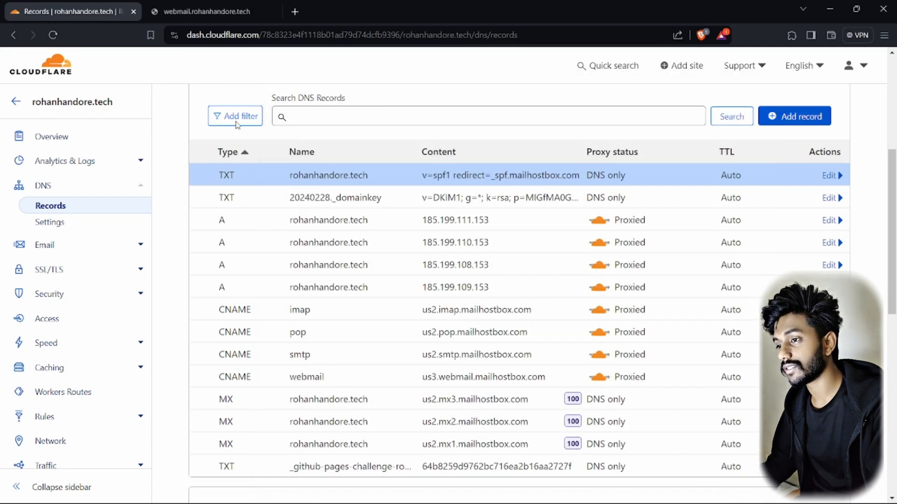
{"action": "left_click", "coordinate": [217, 12]}
{"action": "left_click", "coordinate": [109, 11]}
{"action": "left_click", "coordinate": [179, 8]}
{"action": "left_click", "coordinate": [113, 6]}
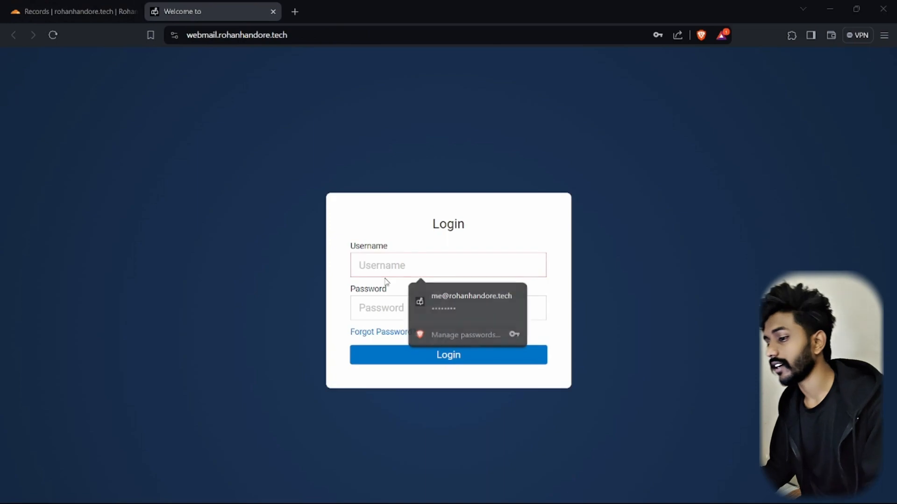
{"action": "key", "text": "alt+Tab"}
{"action": "scroll", "coordinate": [380, 225], "scroll_direction": "up", "scroll_amount": 3}
{"action": "scroll", "coordinate": [380, 224], "scroll_direction": "down", "scroll_amount": 3}
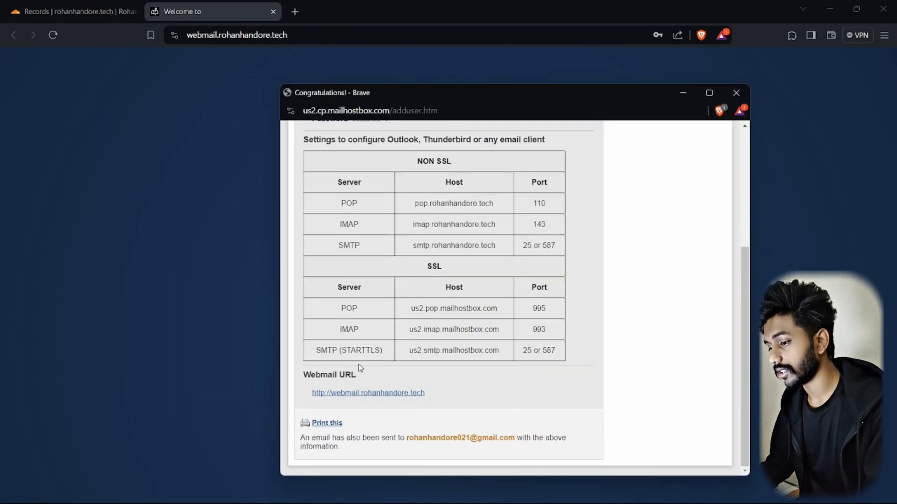
{"action": "scroll", "coordinate": [376, 262], "scroll_direction": "up", "scroll_amount": 5}
Copy the new mailbox's email address into the Webmail username field
{"action": "left_click_drag", "start_coordinate": [386, 293], "coordinate": [441, 292]}
{"action": "left_click", "coordinate": [372, 293]}
{"action": "key", "text": "ctrl+c"}
{"action": "key", "text": "alt+Tab"}
{"action": "left_click", "coordinate": [412, 263]}
{"action": "key", "text": "ctrl+v"}
Paste the generated password, log in, save the browser login, and start composing a message
{"action": "key", "text": "alt+Tab"}
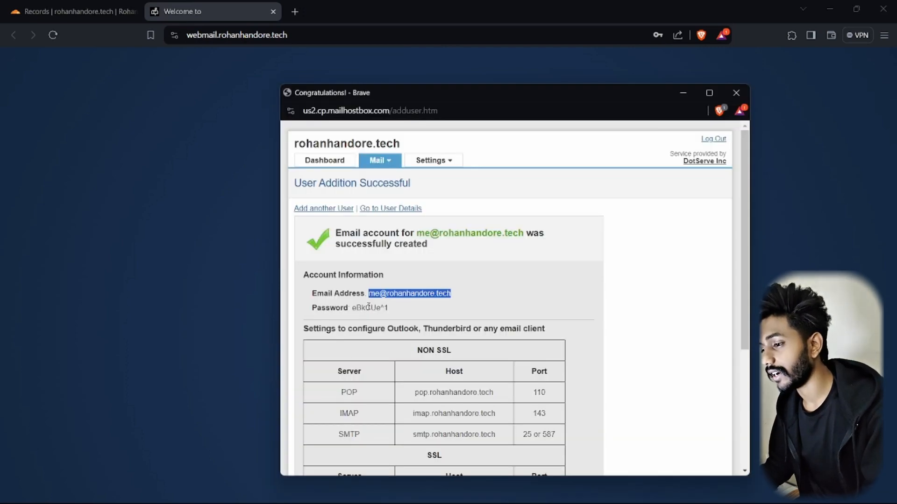
{"action": "double_click", "coordinate": [360, 308]}
{"action": "left_click_drag", "start_coordinate": [360, 308], "coordinate": [389, 311]}
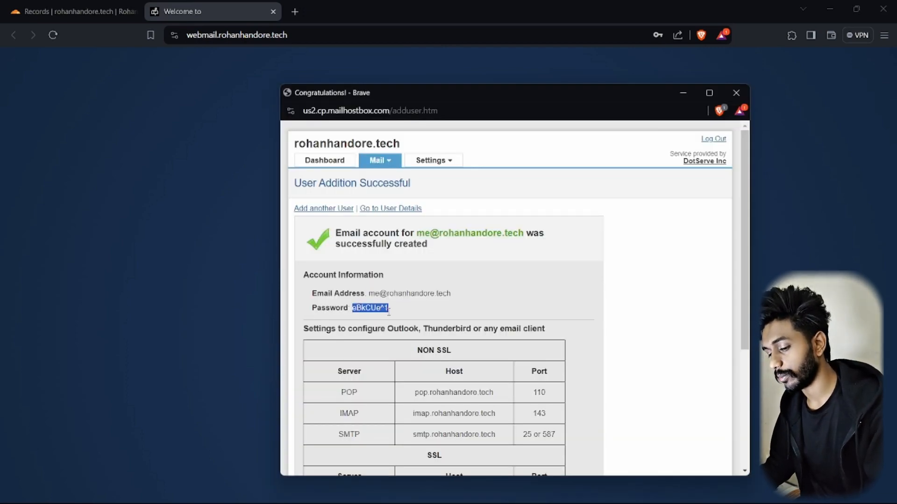
{"action": "key", "text": "ctrl+c"}
{"action": "key", "text": "alt+Tab"}
{"action": "left_click", "coordinate": [379, 309]}
{"action": "key", "text": "ctrl+v"}
{"action": "left_click", "coordinate": [406, 352]}
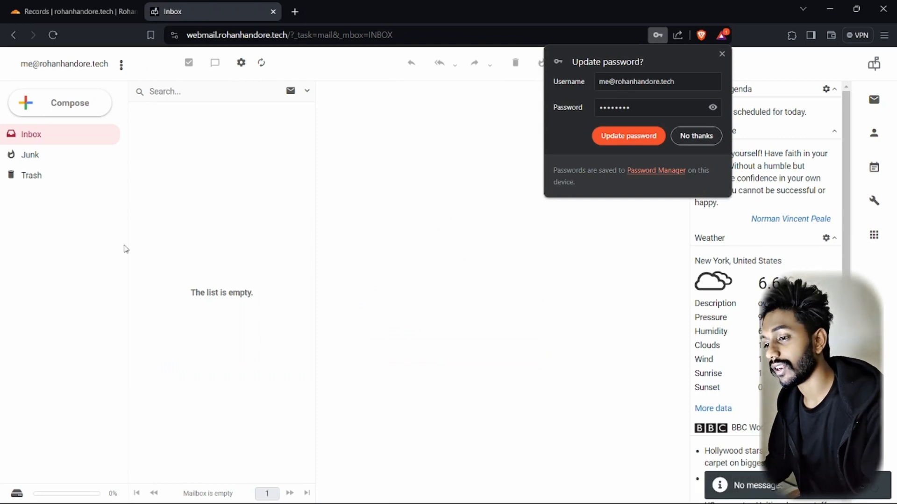
{"action": "left_click", "coordinate": [619, 134]}
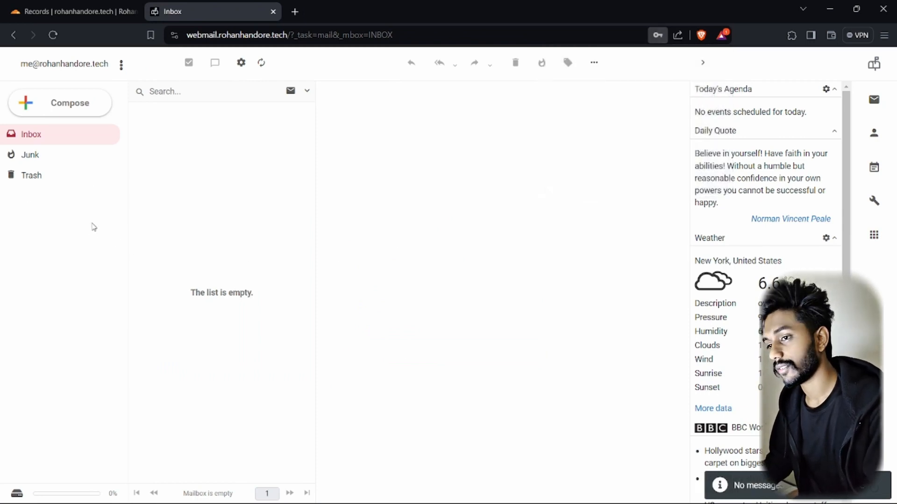
{"action": "left_click", "coordinate": [68, 105]}
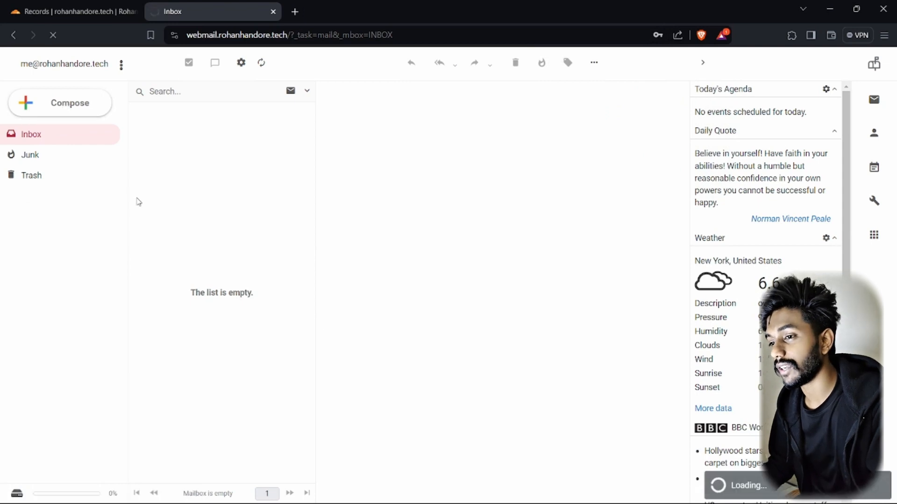